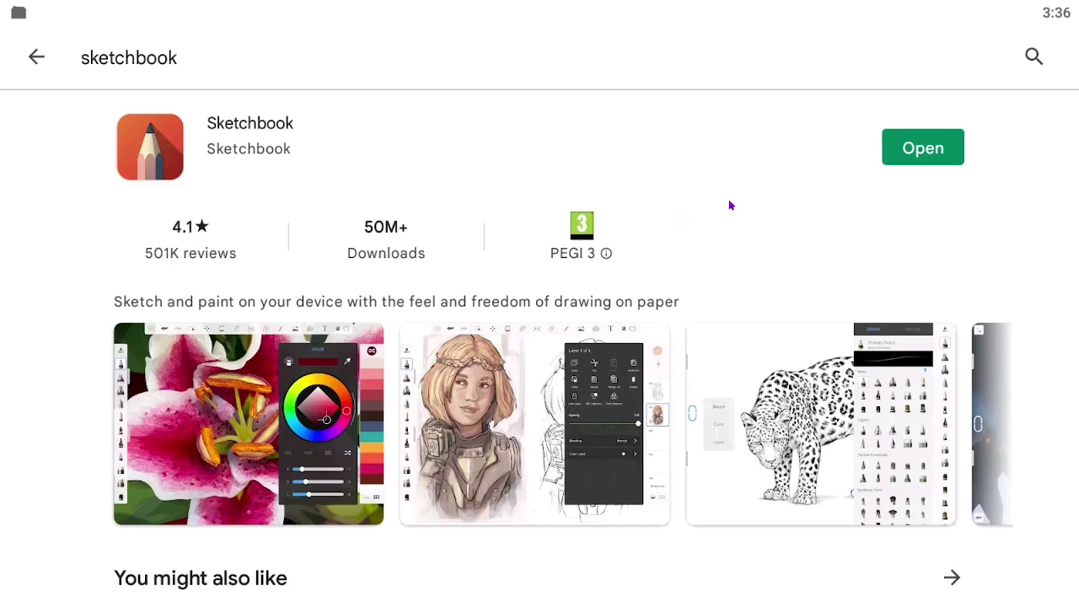
Step: Open Sketchbook and start a new 1600 x 900 screen-size sketch, discarding the current sketch
{"action": "left_click", "coordinate": [910, 158]}
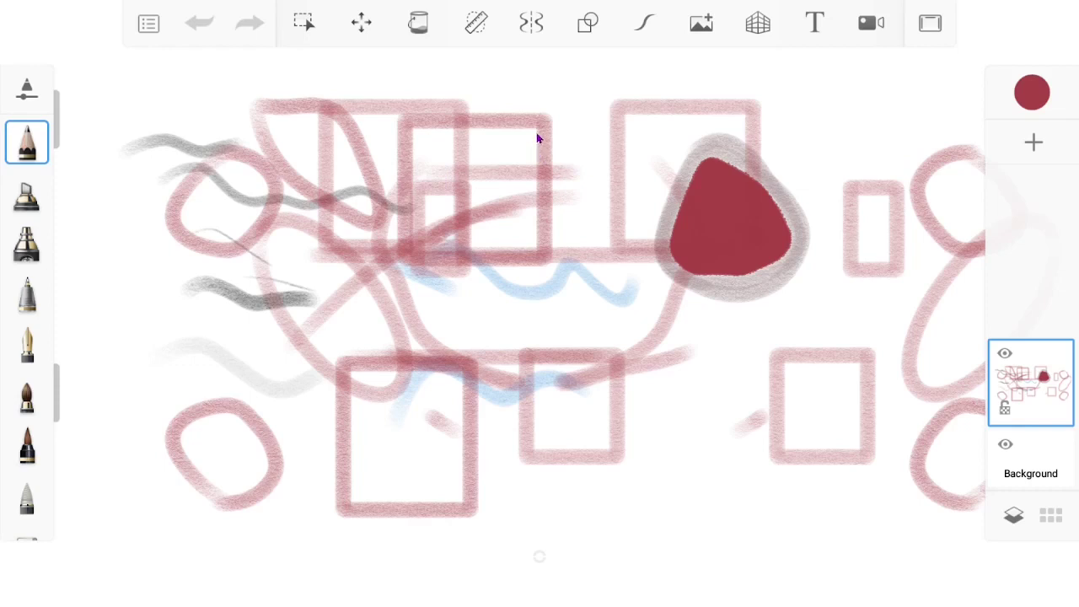
{"action": "left_click", "coordinate": [148, 29]}
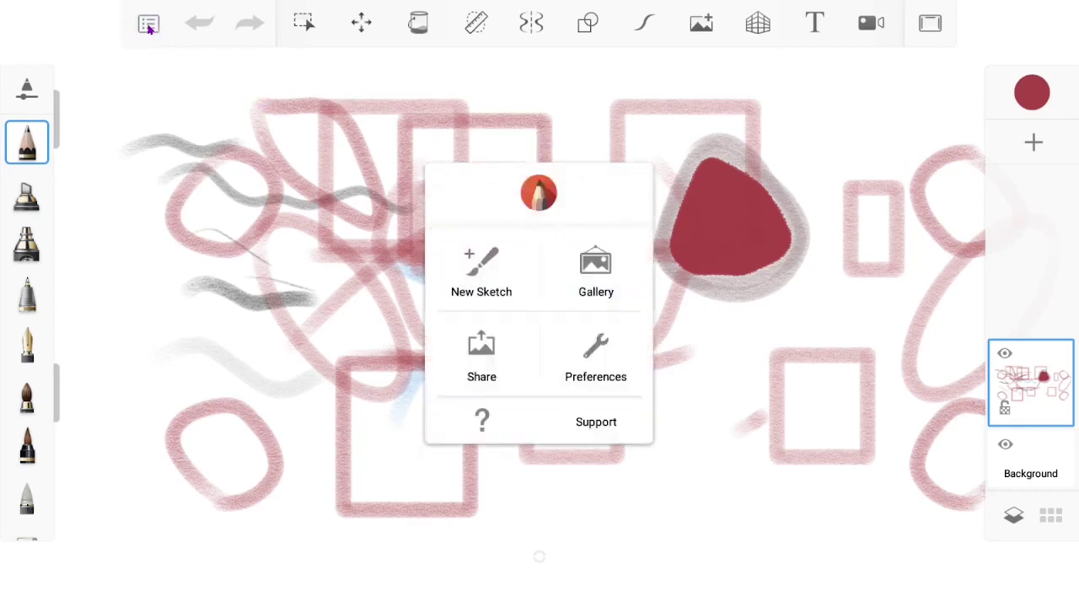
{"action": "left_click", "coordinate": [487, 283]}
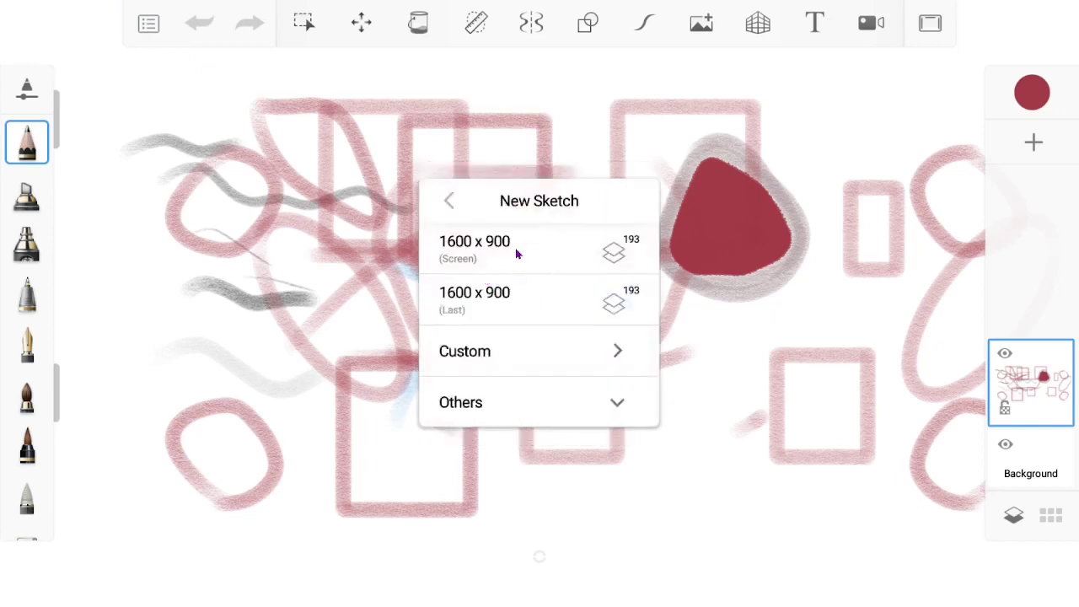
{"action": "left_click", "coordinate": [501, 254]}
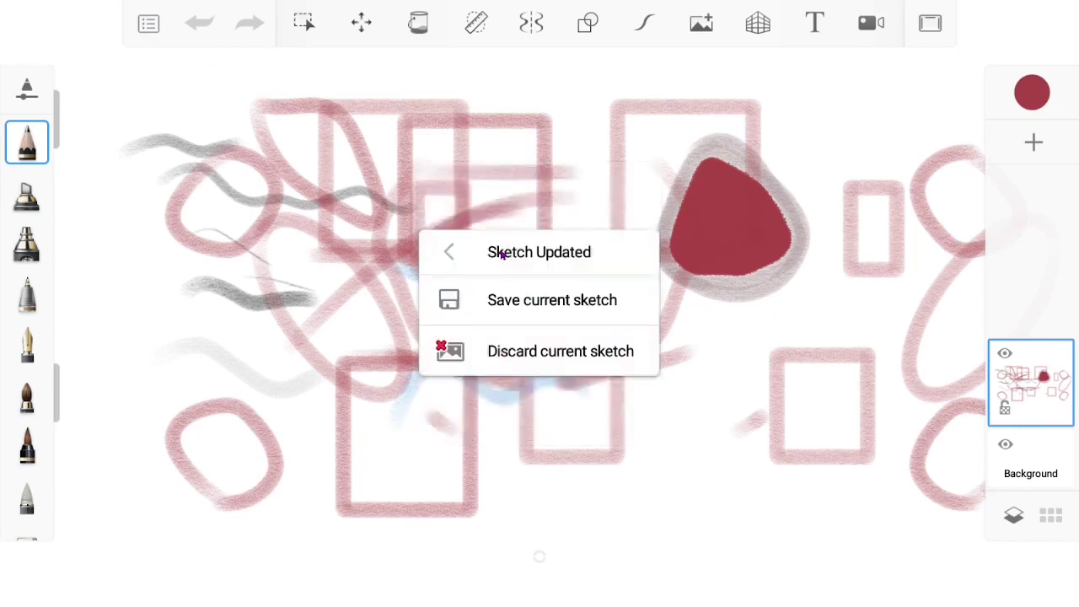
{"action": "left_click", "coordinate": [533, 353]}
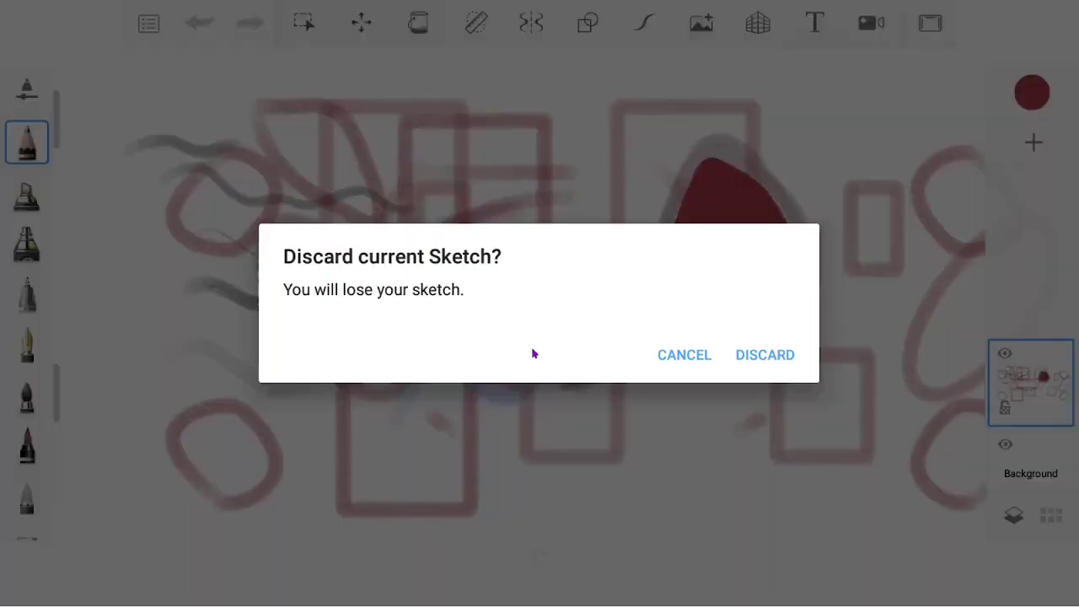
{"action": "left_click", "coordinate": [751, 356]}
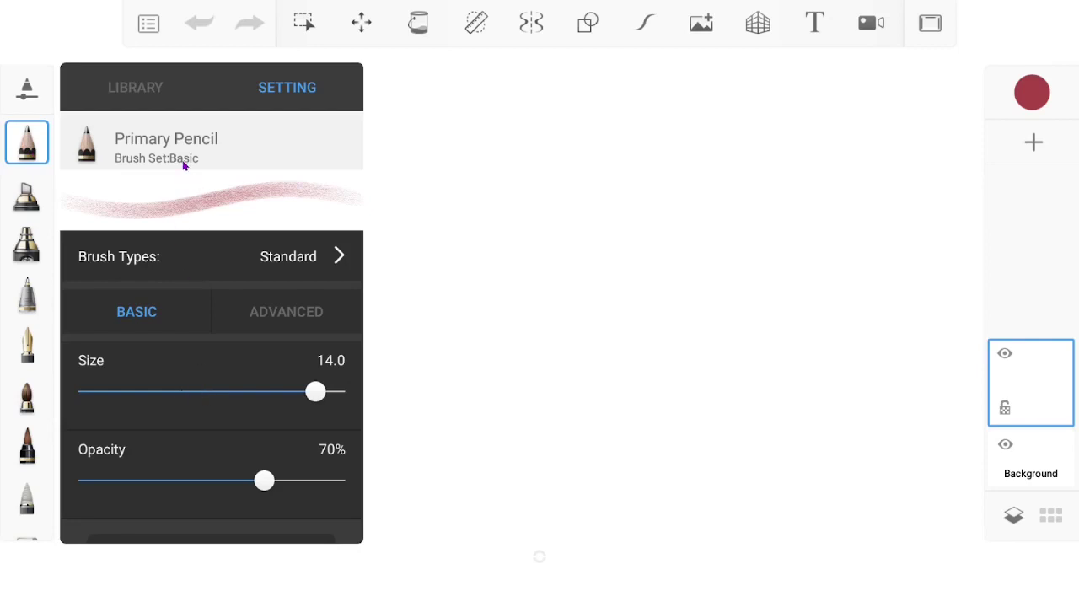
Step: Draw three wavy strokes with the Primary Pencil, reducing the brush size after the first stroke and raising the opacity before the third
{"action": "left_click", "coordinate": [27, 157]}
{"action": "mouse_move", "coordinate": [266, 194]}
{"action": "left_mouse_down"}
{"action": "mouse_move", "coordinate": [358, 166]}
{"action": "mouse_move", "coordinate": [499, 229]}
{"action": "mouse_move", "coordinate": [597, 214]}
{"action": "left_mouse_up"}
{"action": "mouse_move", "coordinate": [60, 126]}
{"action": "left_mouse_down"}
{"action": "mouse_move", "coordinate": [61, 194]}
{"action": "mouse_move", "coordinate": [61, 101]}
{"action": "mouse_move", "coordinate": [61, 138]}
{"action": "left_mouse_up"}
{"action": "left_click_drag", "start_coordinate": [240, 242], "coordinate": [346, 285]}
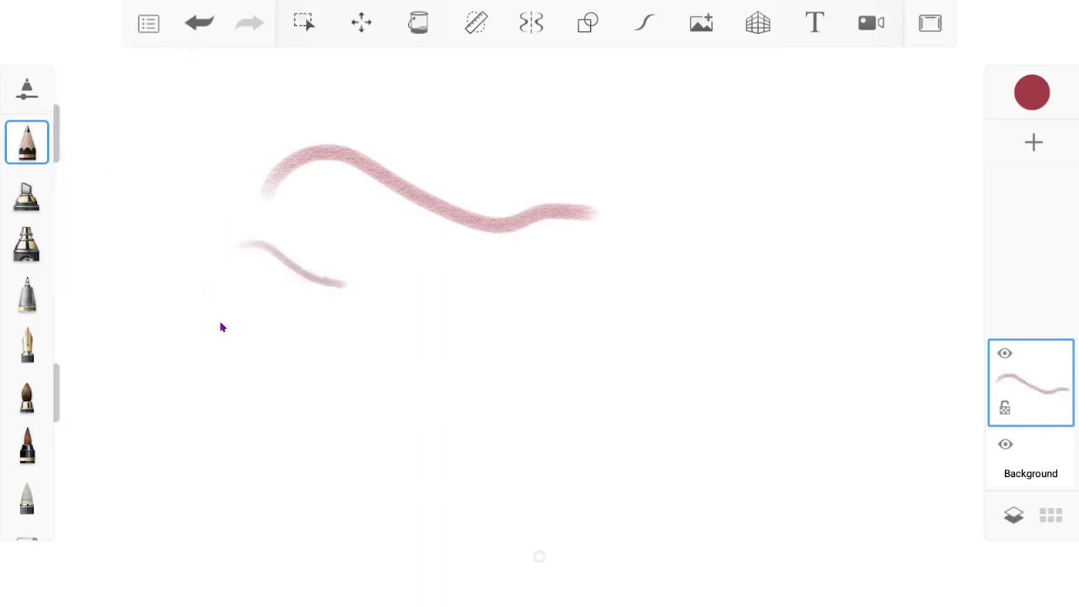
{"action": "mouse_move", "coordinate": [61, 387]}
{"action": "left_mouse_down"}
{"action": "mouse_move", "coordinate": [60, 447]}
{"action": "mouse_move", "coordinate": [61, 337]}
{"action": "left_mouse_up"}
{"action": "mouse_move", "coordinate": [134, 327]}
{"action": "left_mouse_down"}
{"action": "mouse_move", "coordinate": [193, 305]}
{"action": "mouse_move", "coordinate": [329, 341]}
{"action": "left_mouse_up"}
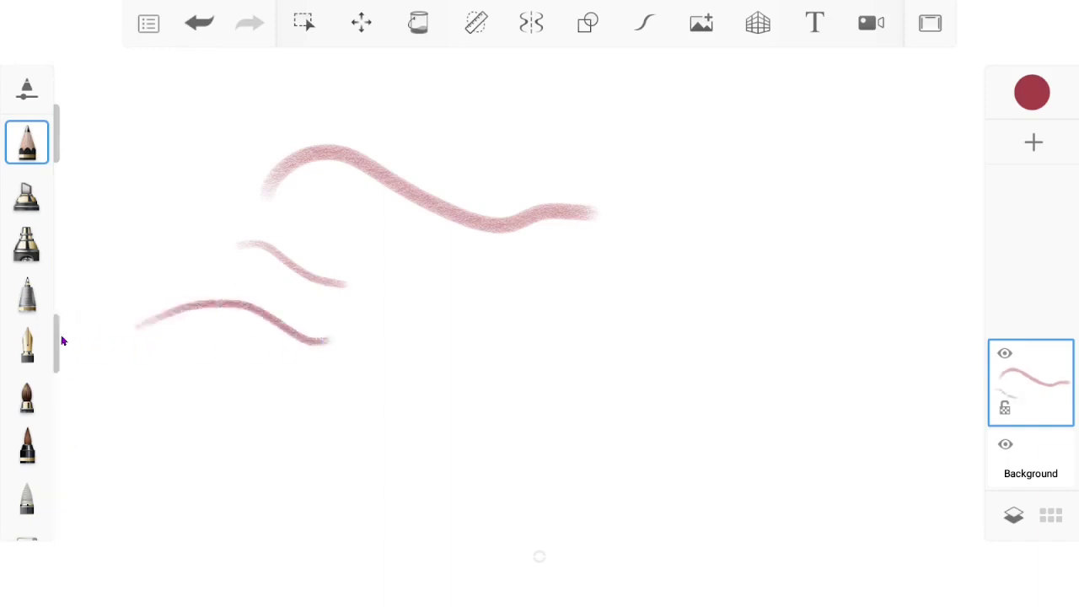
{"action": "left_click_drag", "start_coordinate": [62, 339], "coordinate": [61, 368]}
Step: Draw a wavy stroke with the chisel-tip brush, and paint a faint, soft patch over the lower-left pencil stroke with a textured brush
{"action": "left_click", "coordinate": [22, 206]}
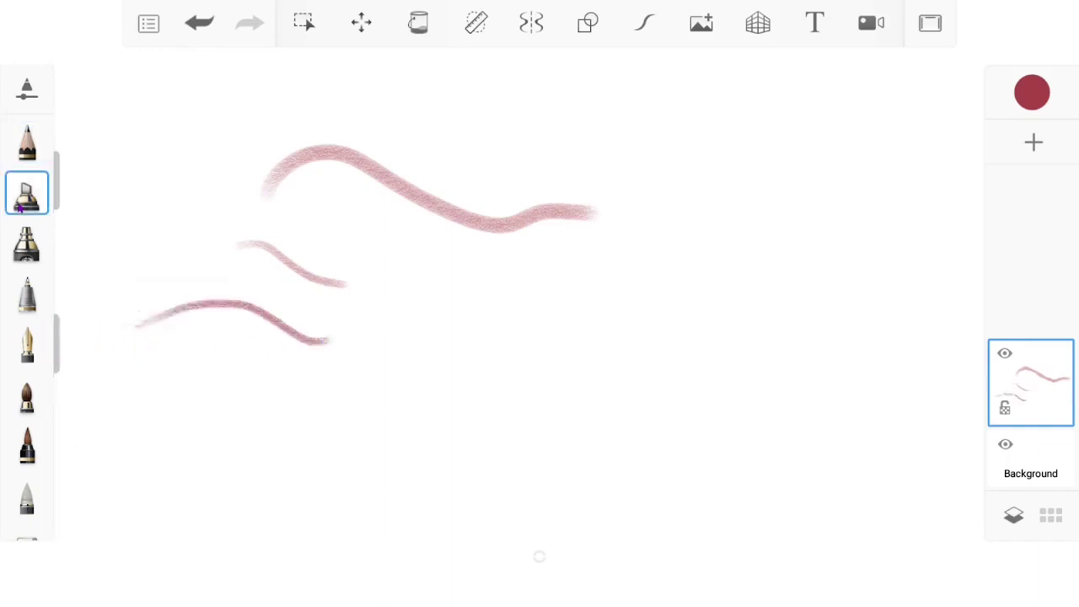
{"action": "mouse_move", "coordinate": [428, 339]}
{"action": "left_mouse_down"}
{"action": "mouse_move", "coordinate": [497, 330]}
{"action": "mouse_move", "coordinate": [588, 327]}
{"action": "left_mouse_up"}
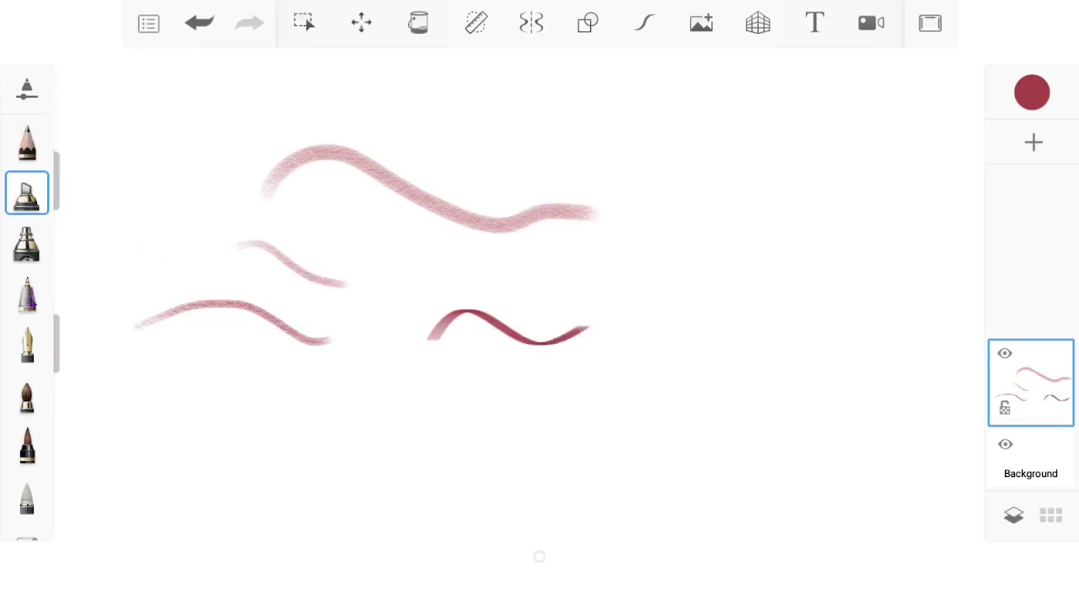
{"action": "scroll", "coordinate": [30, 323], "scroll_direction": "down", "scroll_amount": 3}
{"action": "left_click", "coordinate": [27, 290]}
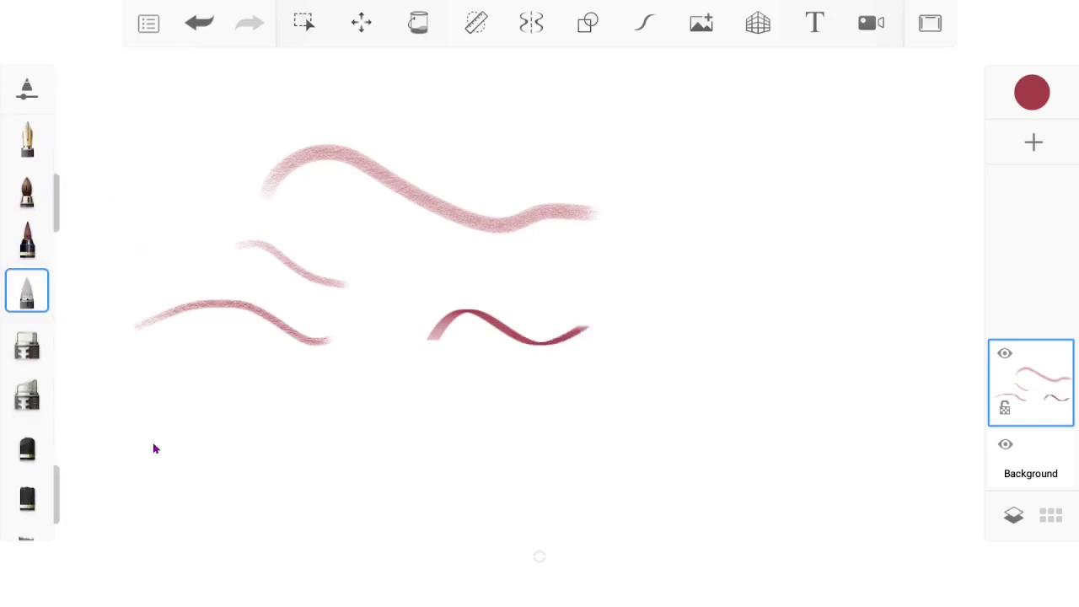
{"action": "left_click", "coordinate": [23, 359]}
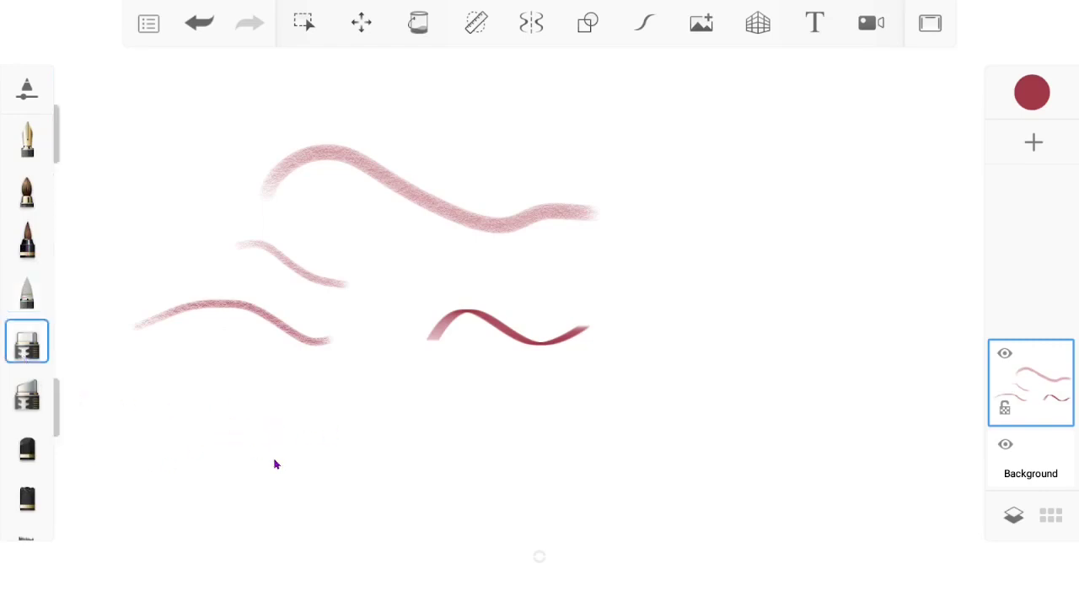
{"action": "left_click", "coordinate": [30, 452]}
{"action": "mouse_move", "coordinate": [143, 429]}
{"action": "left_mouse_down"}
{"action": "mouse_move", "coordinate": [251, 380]}
{"action": "mouse_move", "coordinate": [294, 378]}
{"action": "left_mouse_up"}
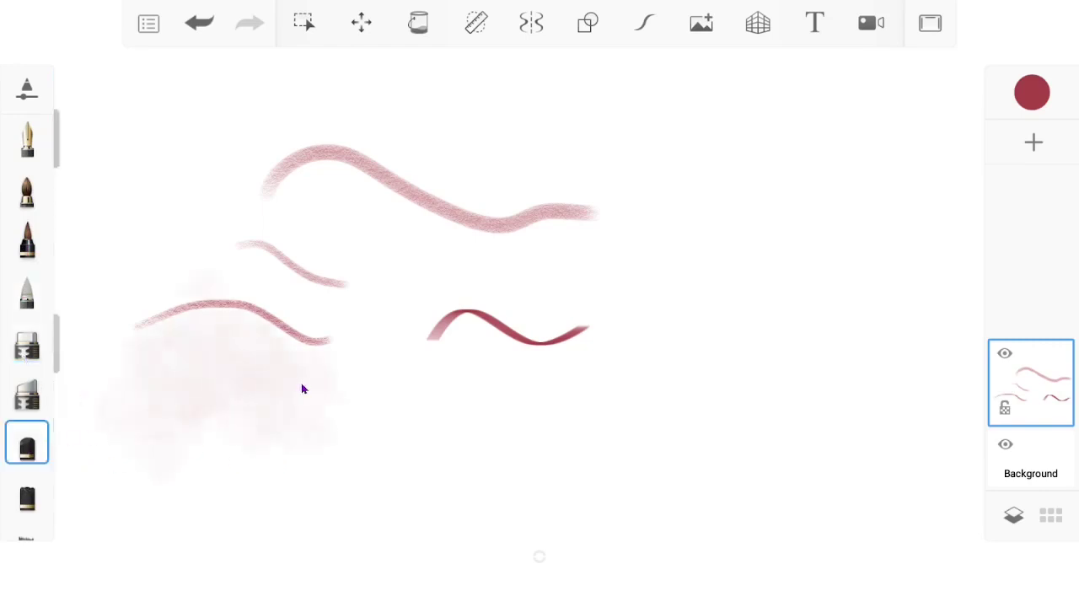
Step: Draw a short, pale wavy stroke with another brush above the faint patch
{"action": "left_click_drag", "start_coordinate": [34, 168], "coordinate": [36, 392]}
{"action": "left_click", "coordinate": [31, 345]}
{"action": "left_click_drag", "start_coordinate": [131, 248], "coordinate": [224, 284]}
Step: Pick the medium blue swatch as the colour and draw a wavy pencil stroke beneath the chisel-tip stroke
{"action": "left_click", "coordinate": [28, 152]}
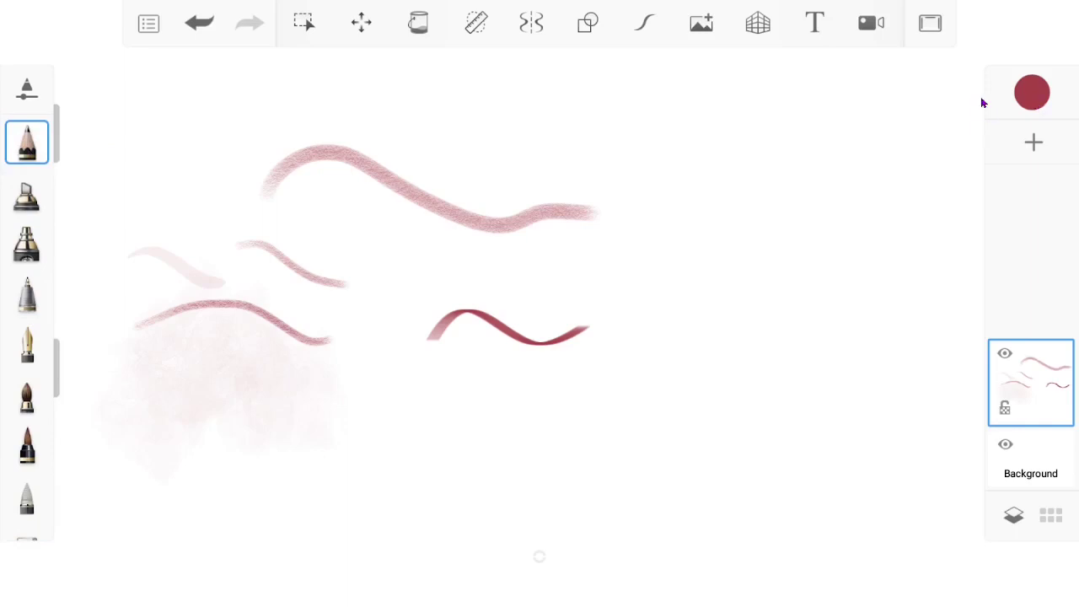
{"action": "left_click", "coordinate": [1032, 99]}
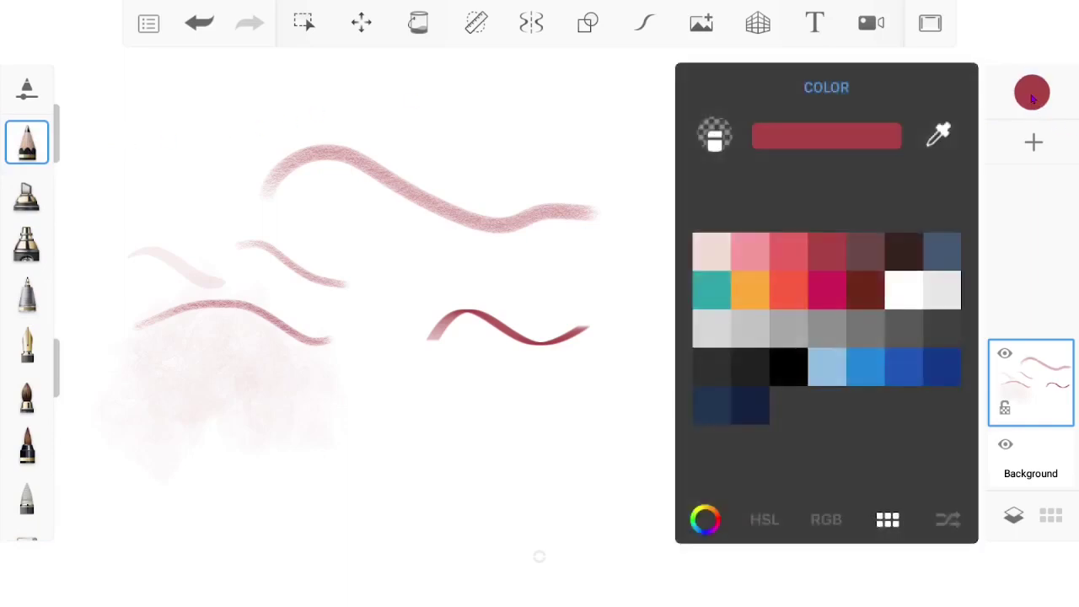
{"action": "left_click", "coordinate": [768, 520]}
{"action": "left_click", "coordinate": [708, 519]}
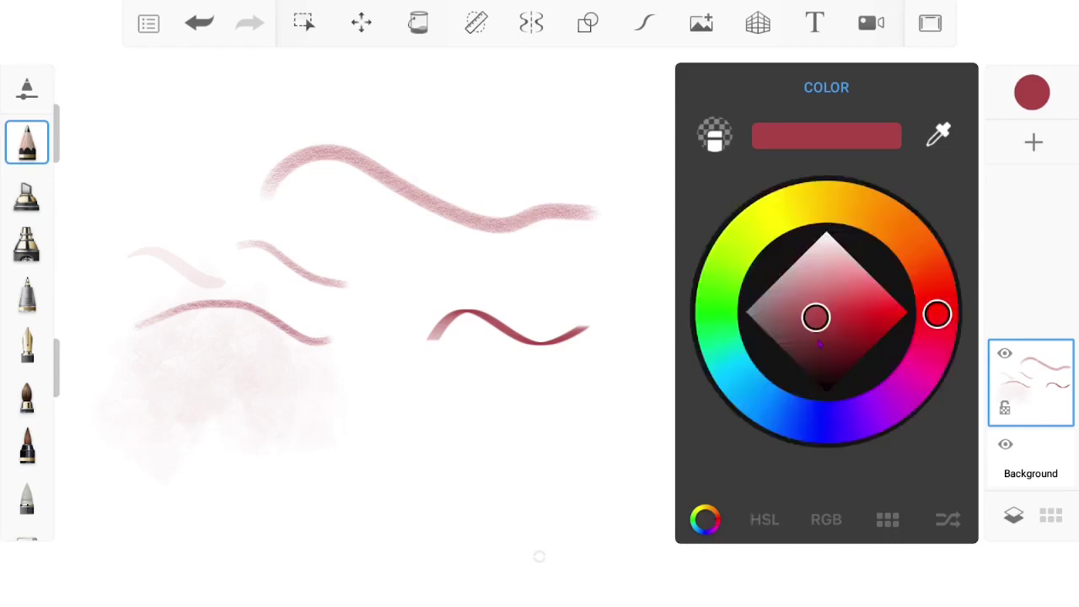
{"action": "left_click", "coordinate": [764, 520]}
{"action": "left_click", "coordinate": [843, 522]}
{"action": "left_click", "coordinate": [880, 521]}
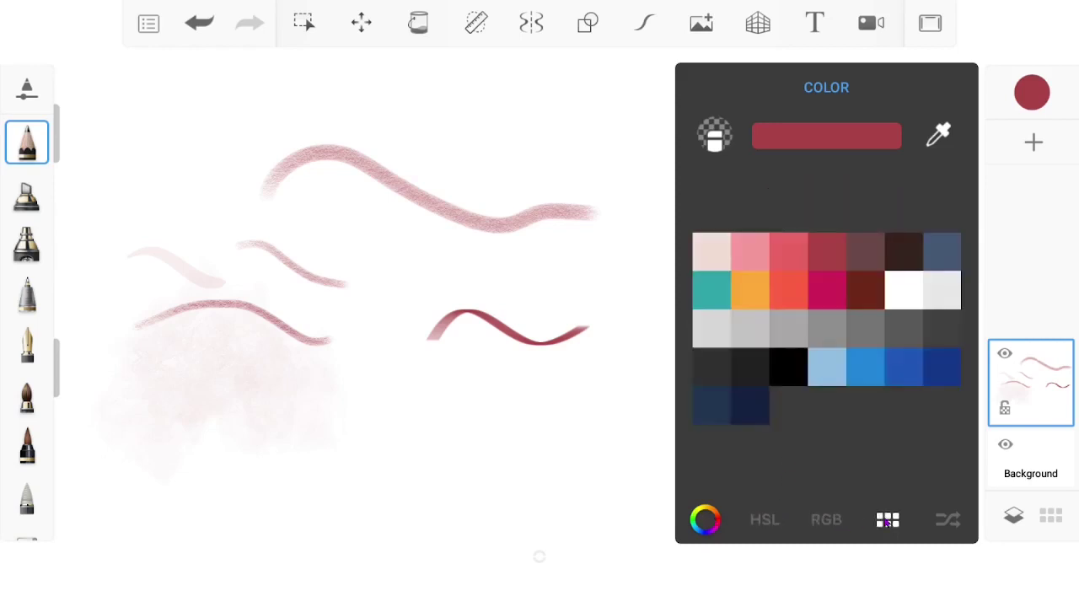
{"action": "left_click", "coordinate": [868, 374]}
{"action": "left_click", "coordinate": [431, 402]}
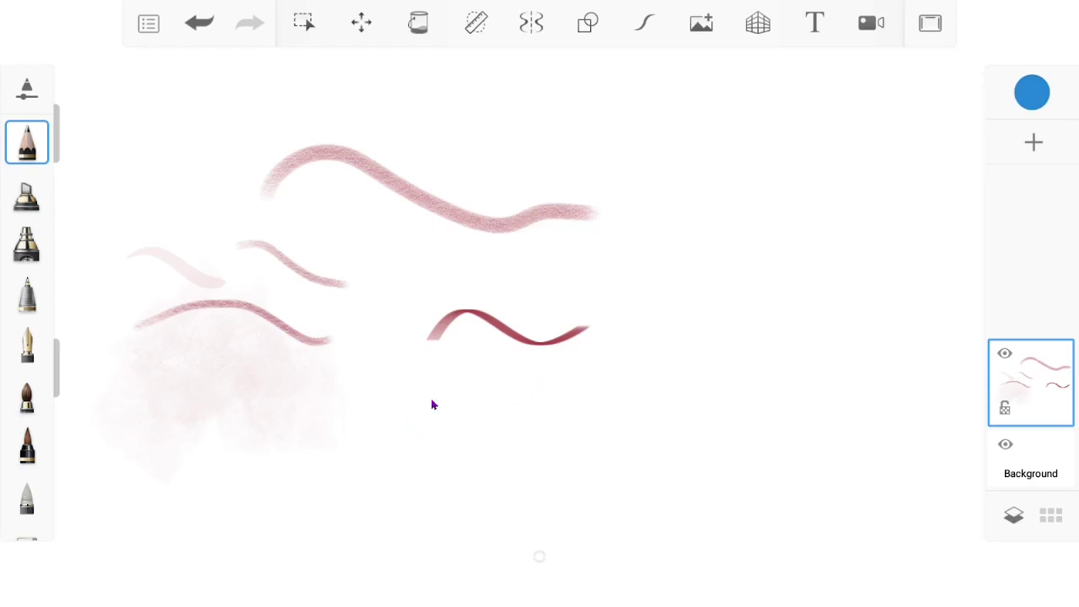
{"action": "mouse_move", "coordinate": [421, 403]}
{"action": "left_mouse_down"}
{"action": "mouse_move", "coordinate": [525, 445]}
{"action": "mouse_move", "coordinate": [592, 413]}
{"action": "left_mouse_up"}
Step: Draw a looping blue pencil line inside a rectangular selection around the large red stroke, and clear the selection
{"action": "left_click", "coordinate": [305, 25]}
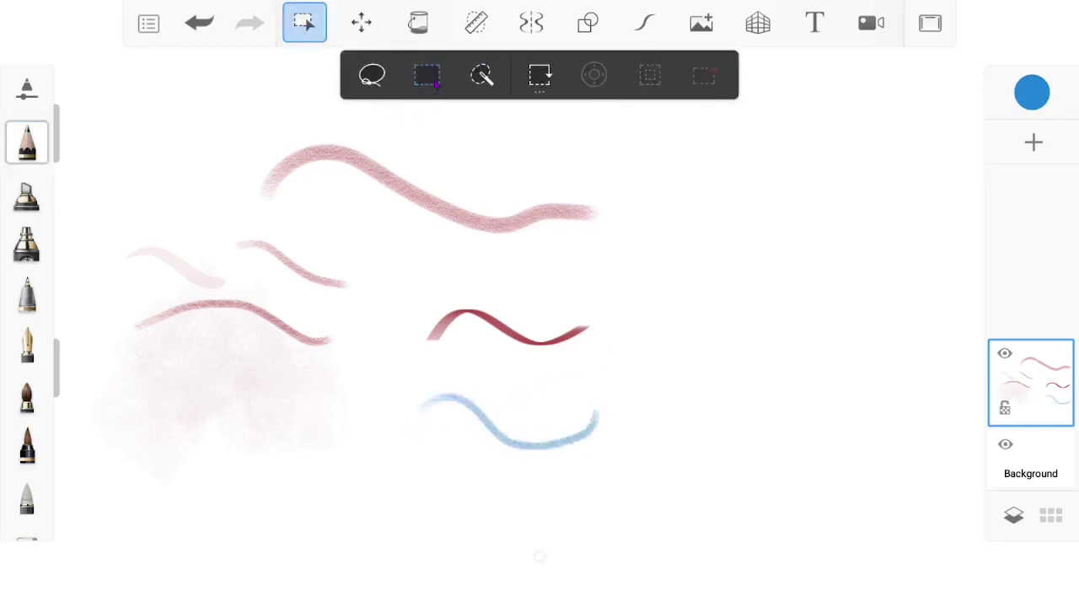
{"action": "left_click", "coordinate": [434, 82]}
{"action": "mouse_move", "coordinate": [229, 116]}
{"action": "left_mouse_down"}
{"action": "mouse_move", "coordinate": [414, 250]}
{"action": "mouse_move", "coordinate": [638, 257]}
{"action": "left_mouse_up"}
{"action": "left_click", "coordinate": [46, 152]}
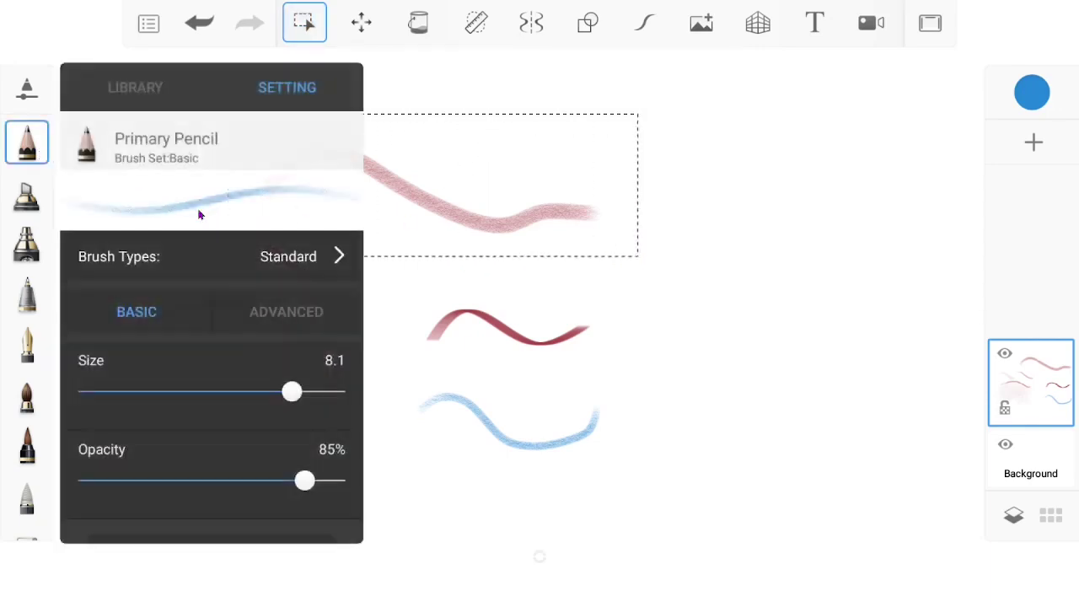
{"action": "left_click", "coordinate": [383, 169]}
{"action": "mouse_move", "coordinate": [462, 141]}
{"action": "left_mouse_down"}
{"action": "mouse_move", "coordinate": [361, 237]}
{"action": "mouse_move", "coordinate": [256, 202]}
{"action": "mouse_move", "coordinate": [264, 130]}
{"action": "mouse_move", "coordinate": [418, 118]}
{"action": "mouse_move", "coordinate": [523, 137]}
{"action": "mouse_move", "coordinate": [533, 218]}
{"action": "mouse_move", "coordinate": [561, 261]}
{"action": "mouse_move", "coordinate": [603, 231]}
{"action": "left_mouse_up"}
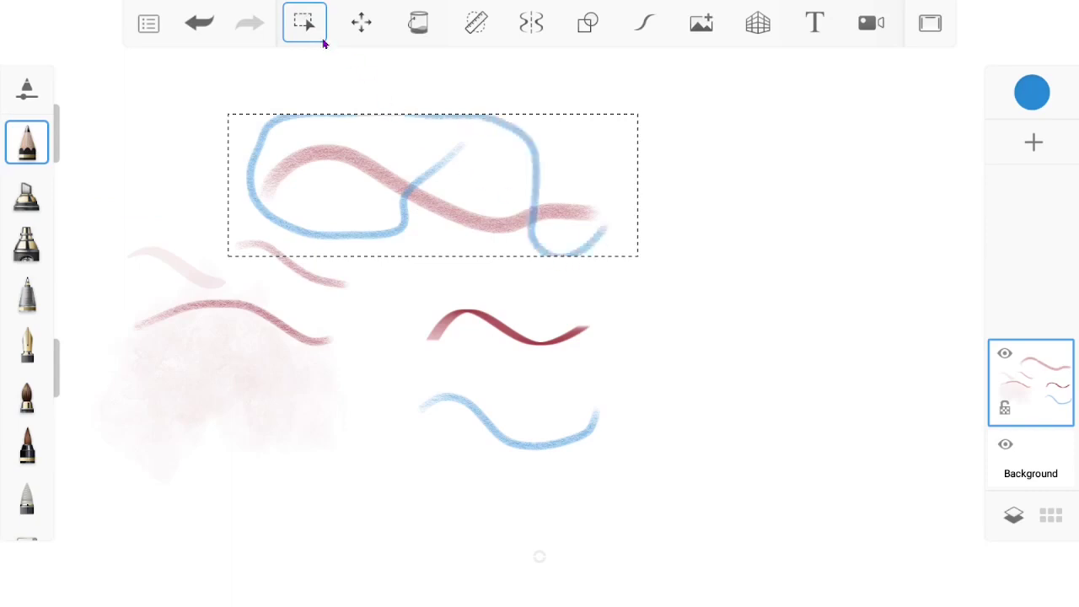
{"action": "left_click", "coordinate": [320, 39]}
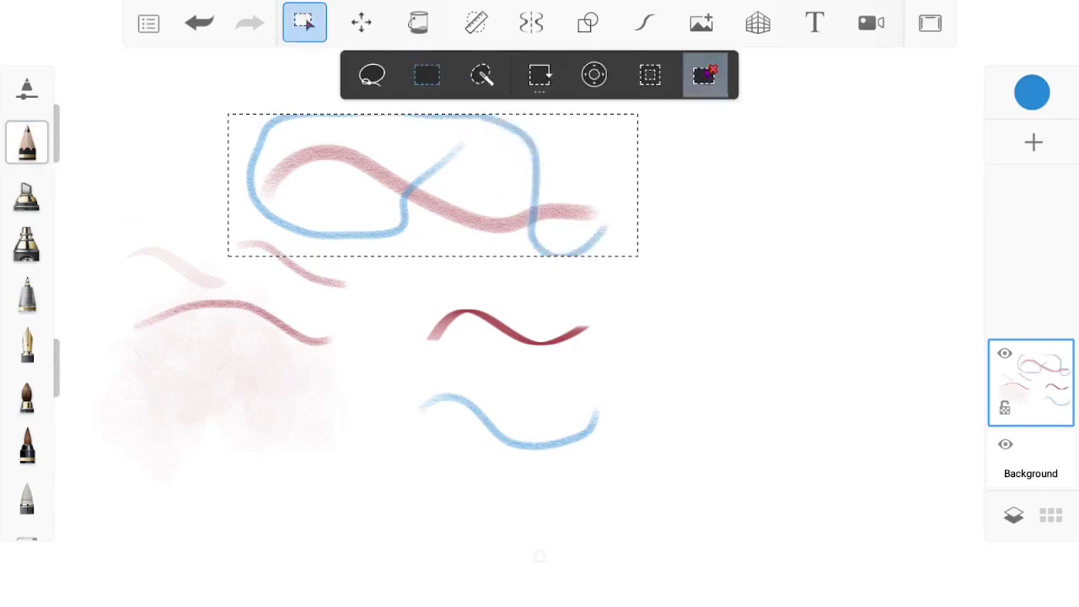
{"action": "left_click", "coordinate": [704, 75]}
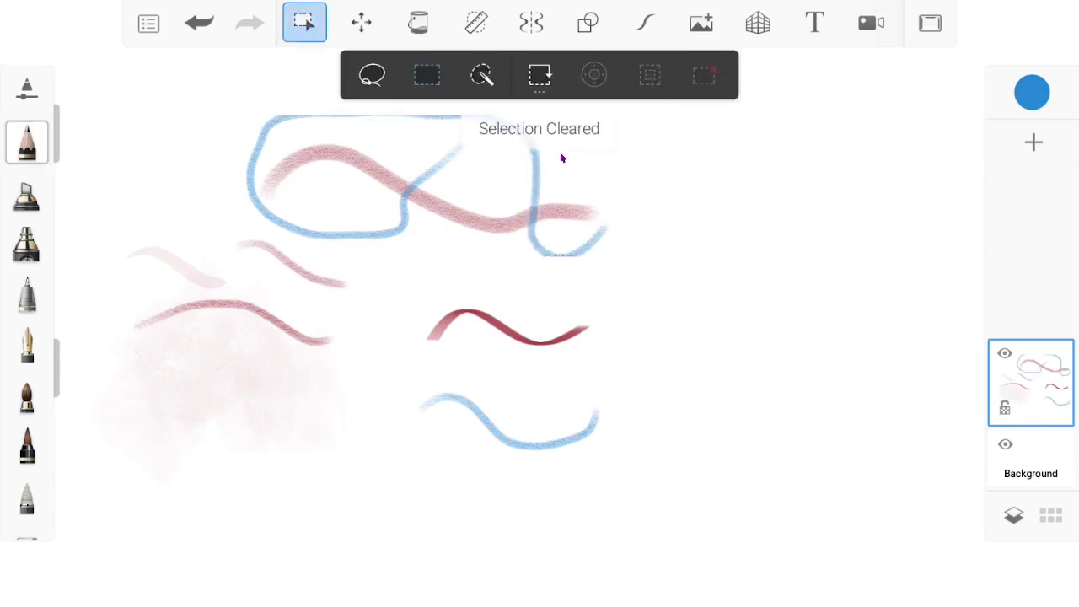
Step: Distort the layer by pulling its upper-right corner up and inward, flip it horizontally and vertically and back, and apply the transform
{"action": "left_click", "coordinate": [362, 26]}
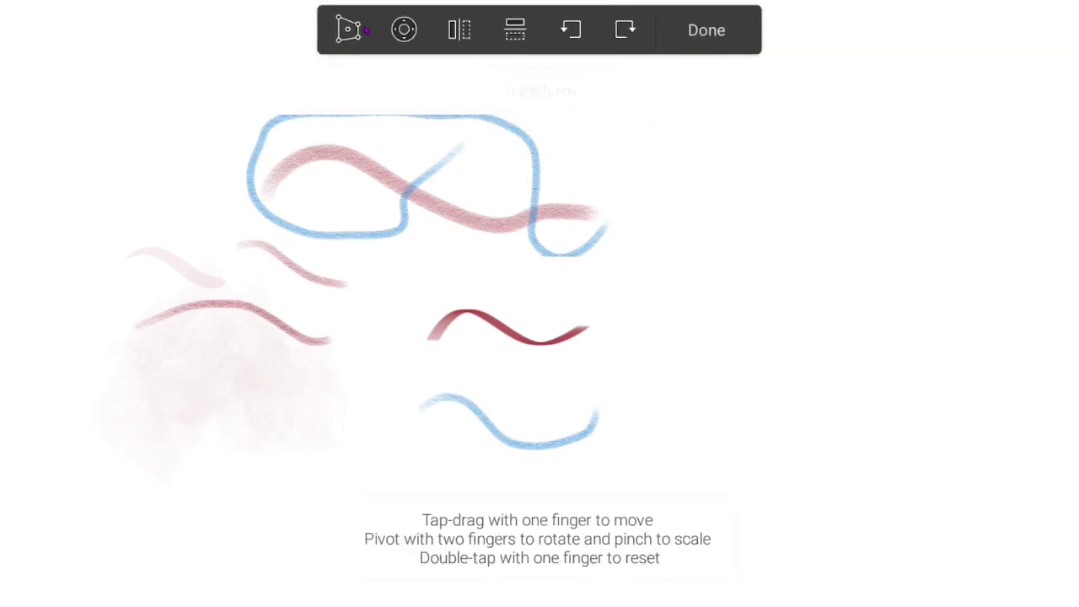
{"action": "left_click", "coordinate": [348, 29]}
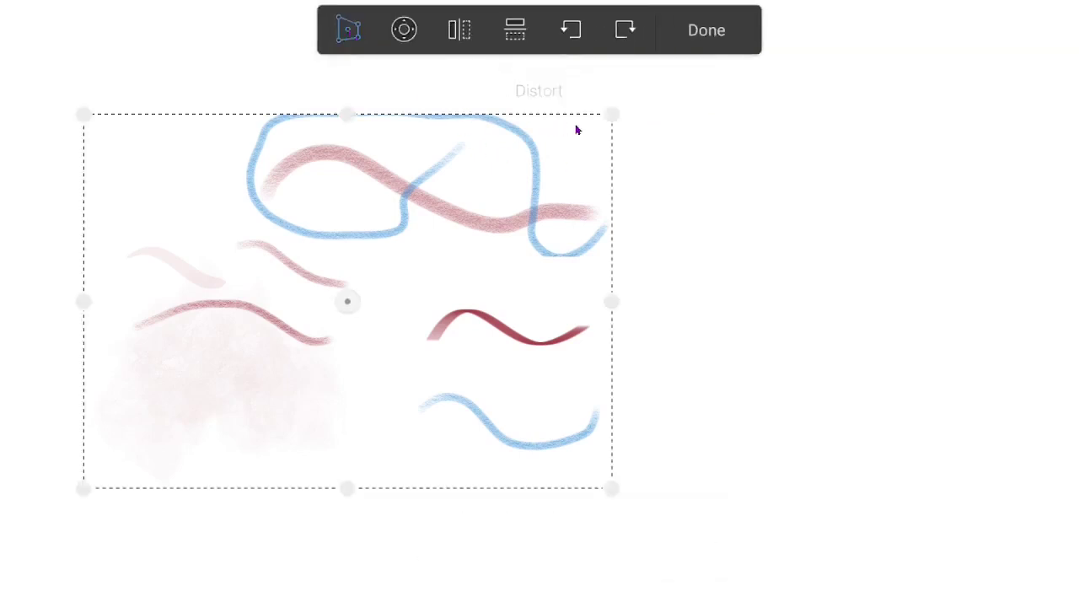
{"action": "mouse_move", "coordinate": [610, 115]}
{"action": "left_mouse_down"}
{"action": "mouse_move", "coordinate": [712, 113]}
{"action": "mouse_move", "coordinate": [547, 103]}
{"action": "mouse_move", "coordinate": [569, 84]}
{"action": "left_mouse_up"}
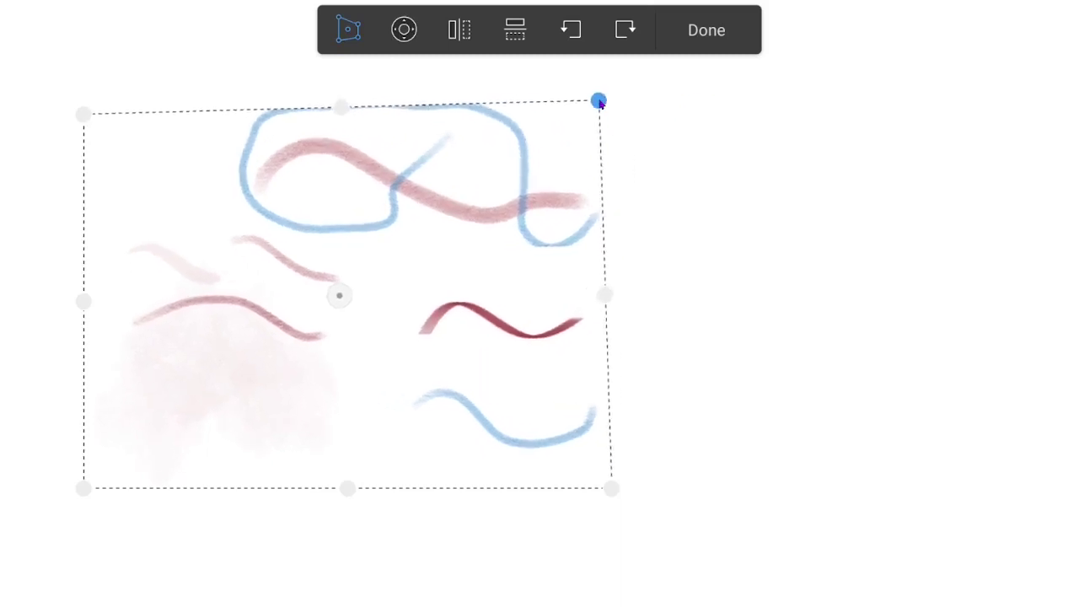
{"action": "left_click", "coordinate": [459, 29]}
{"action": "left_click", "coordinate": [470, 32]}
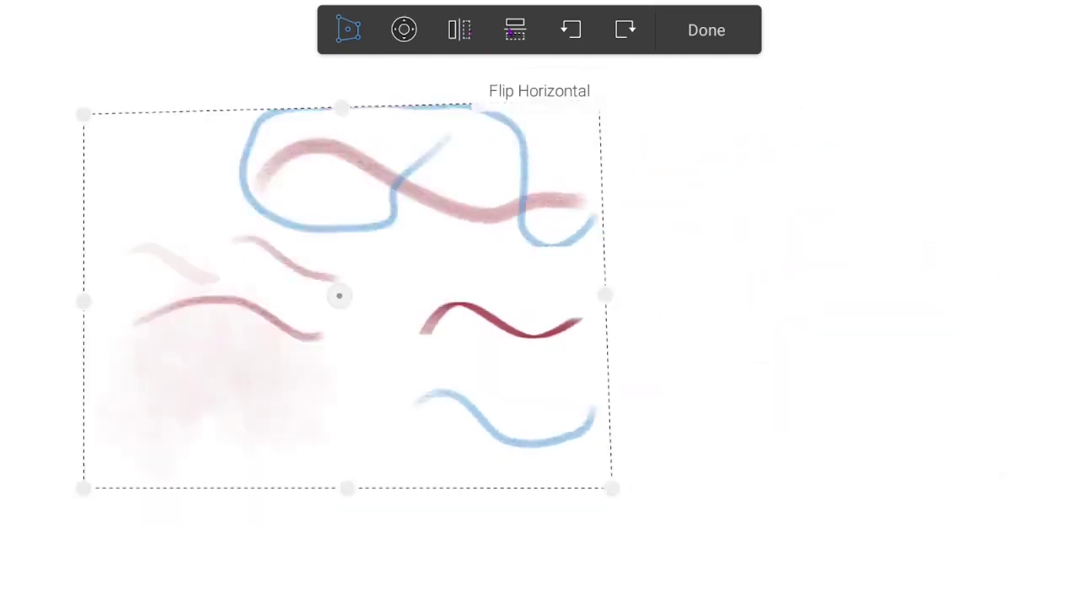
{"action": "left_click", "coordinate": [513, 30]}
{"action": "left_click", "coordinate": [513, 29]}
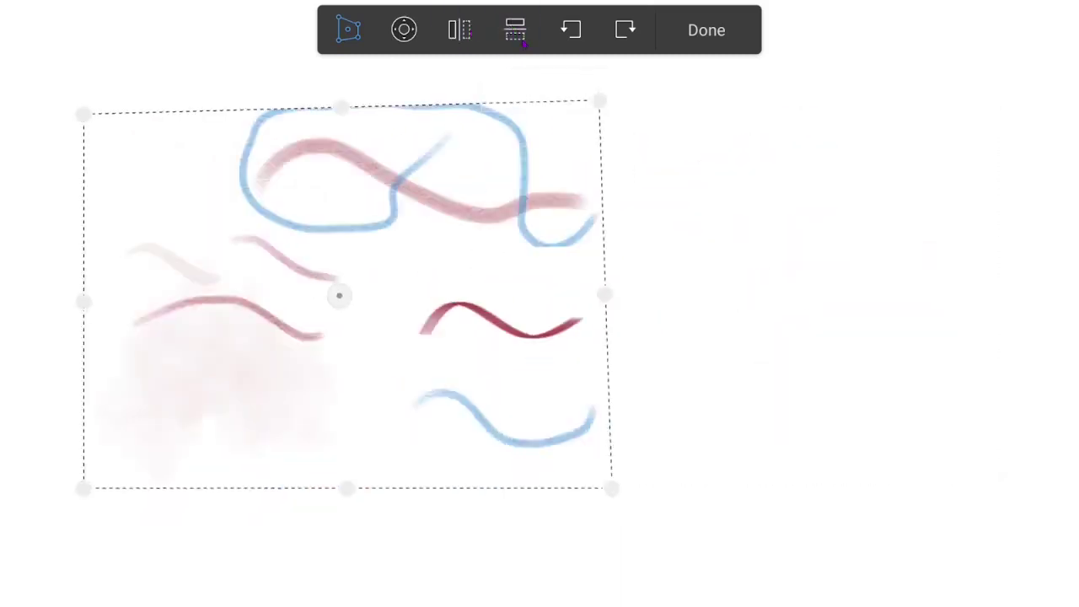
{"action": "left_click", "coordinate": [714, 35]}
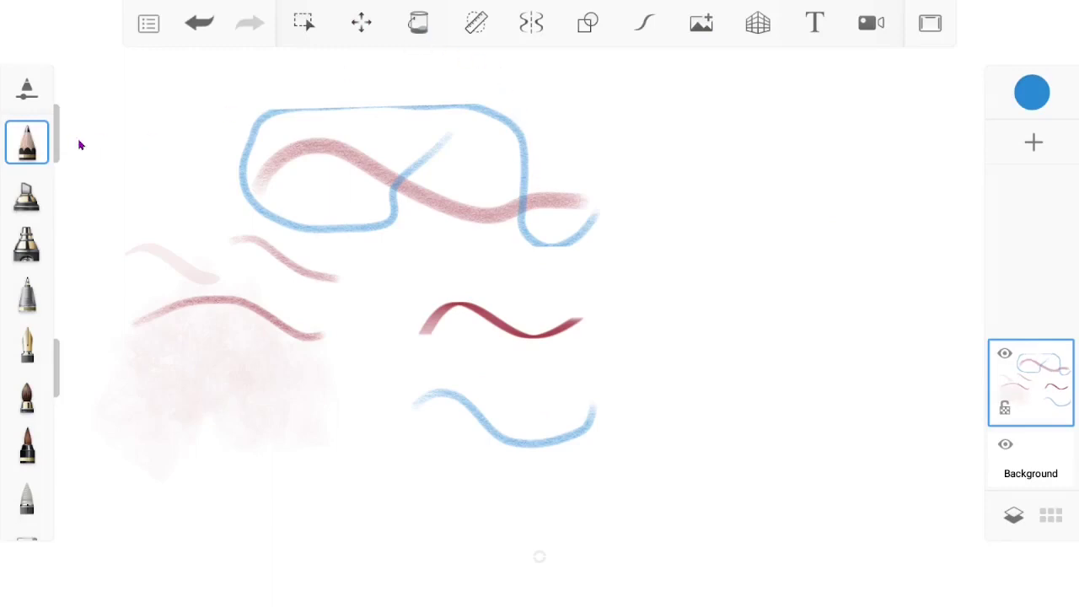
Step: Draw a closed, rounded blue pencil outline in the empty area beside the strokes
{"action": "left_click", "coordinate": [40, 149]}
{"action": "left_click", "coordinate": [524, 124]}
{"action": "mouse_move", "coordinate": [712, 168]}
{"action": "left_mouse_down"}
{"action": "mouse_move", "coordinate": [766, 294]}
{"action": "mouse_move", "coordinate": [755, 173]}
{"action": "mouse_move", "coordinate": [698, 174]}
{"action": "left_mouse_up"}
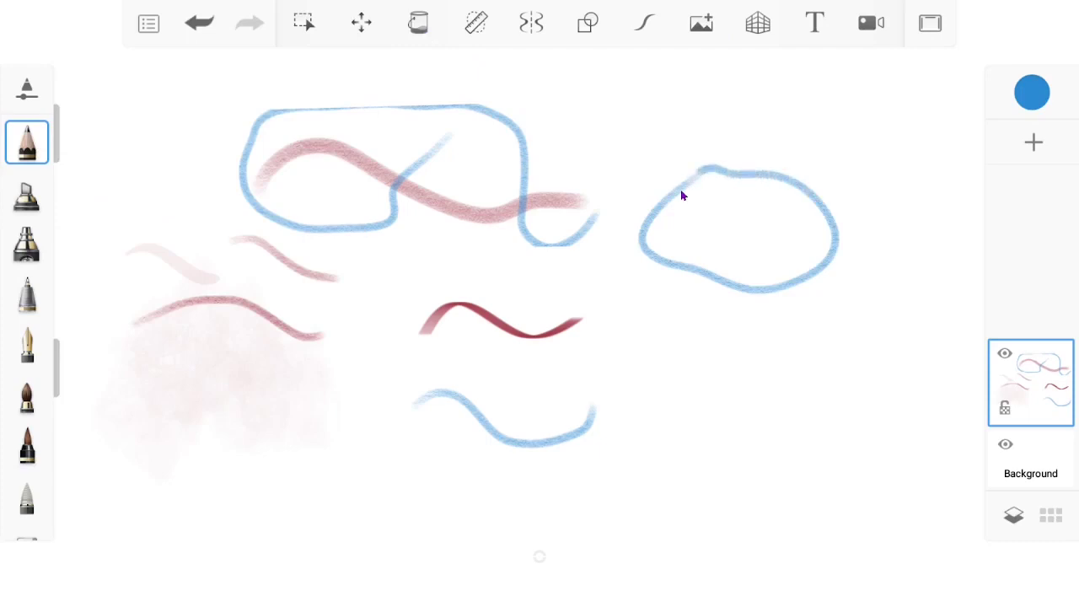
Step: Choose the very dark brown swatch and fill the closed blue outline with it using Solid Fill
{"action": "left_click", "coordinate": [1023, 98]}
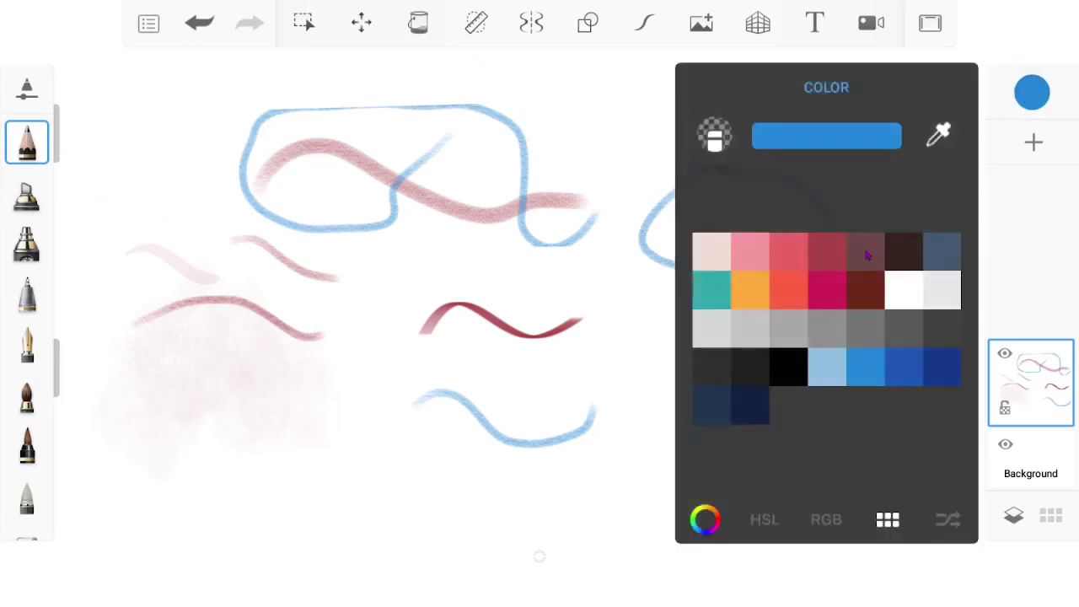
{"action": "left_click", "coordinate": [904, 253]}
{"action": "left_click", "coordinate": [654, 145]}
{"action": "left_click", "coordinate": [422, 26]}
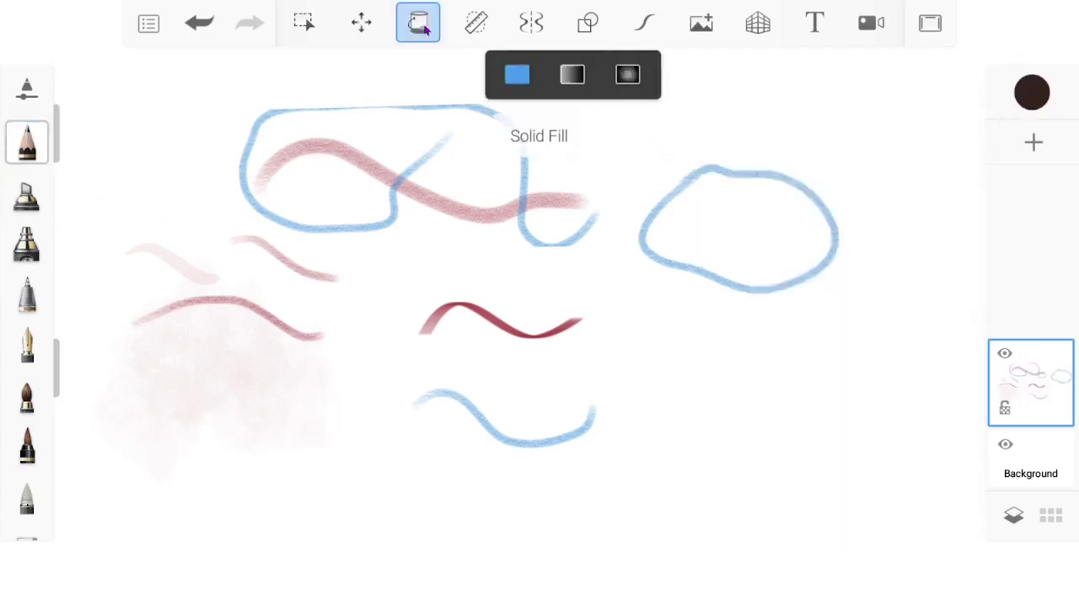
{"action": "left_click", "coordinate": [735, 217]}
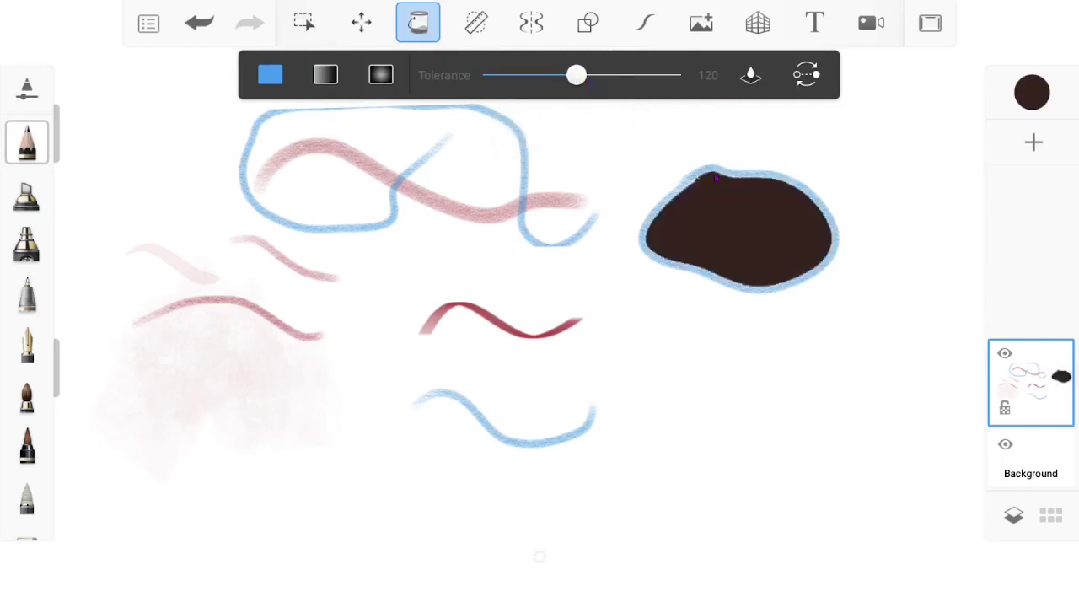
Step: Try a solid fill outside the blue outline with the tolerance set to 125, and undo the fill
{"action": "left_click_drag", "start_coordinate": [573, 81], "coordinate": [561, 79]}
{"action": "left_click", "coordinate": [532, 125]}
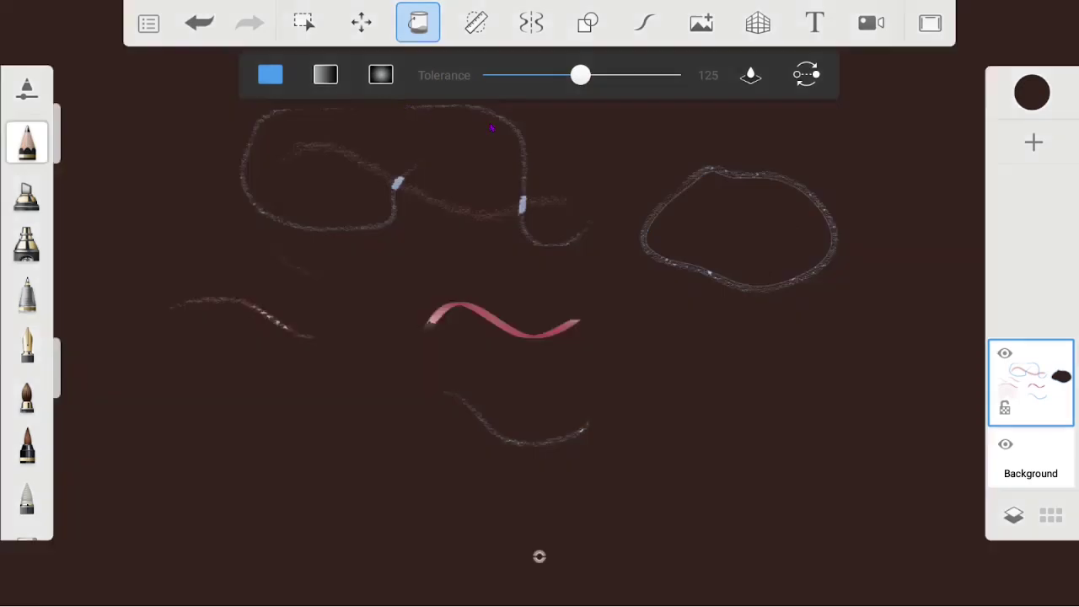
{"action": "left_click", "coordinate": [206, 31]}
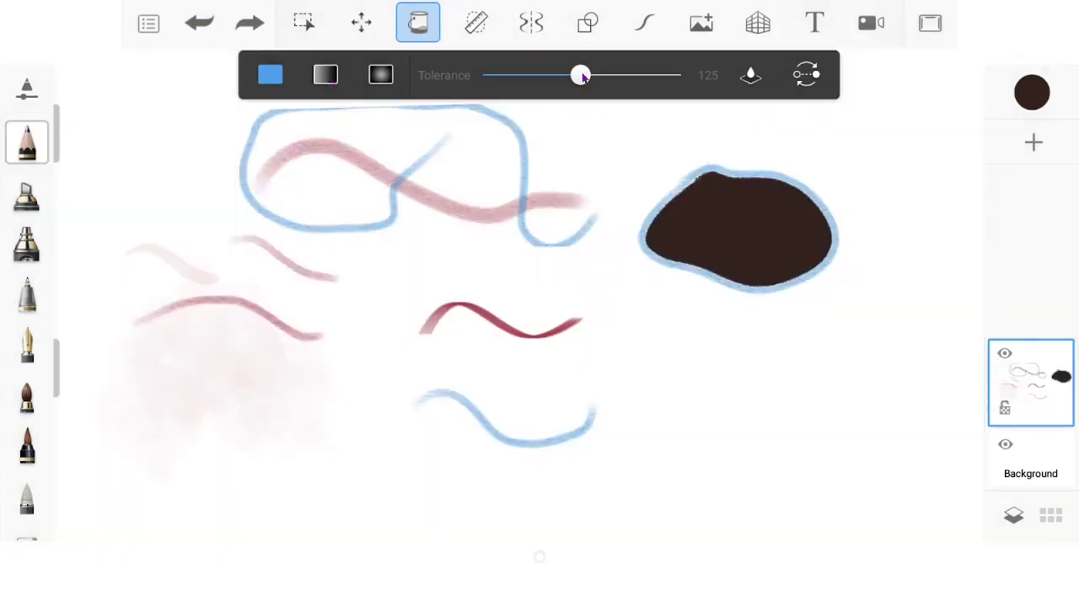
Step: Undo the dark fill, try filling the closed blue outline with the tolerance set to 239, and undo that fill
{"action": "left_click_drag", "start_coordinate": [582, 76], "coordinate": [642, 79]}
{"action": "left_click", "coordinate": [209, 26]}
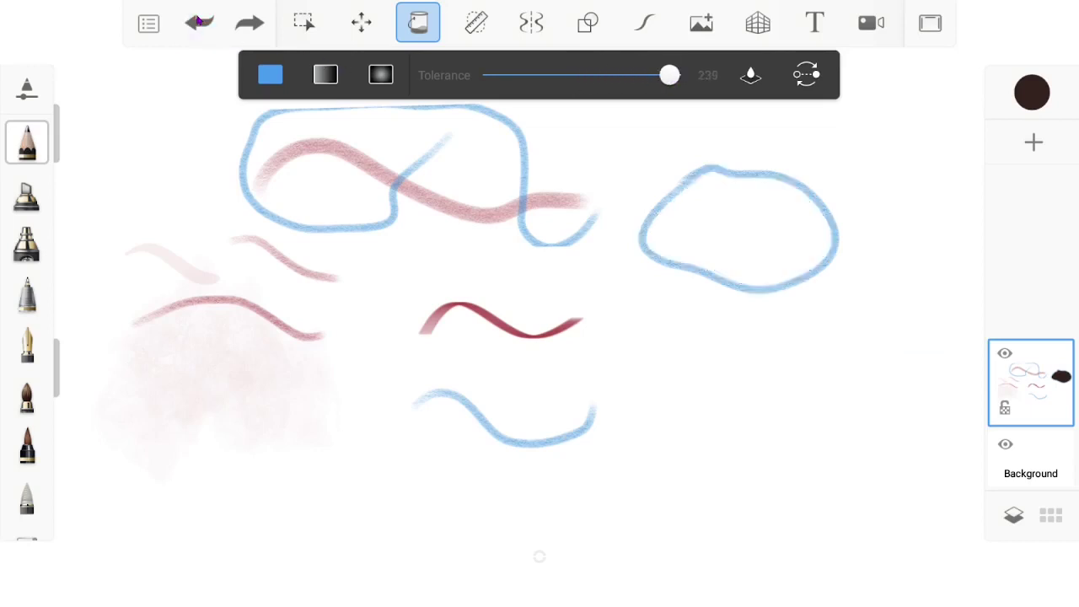
{"action": "left_click", "coordinate": [734, 245]}
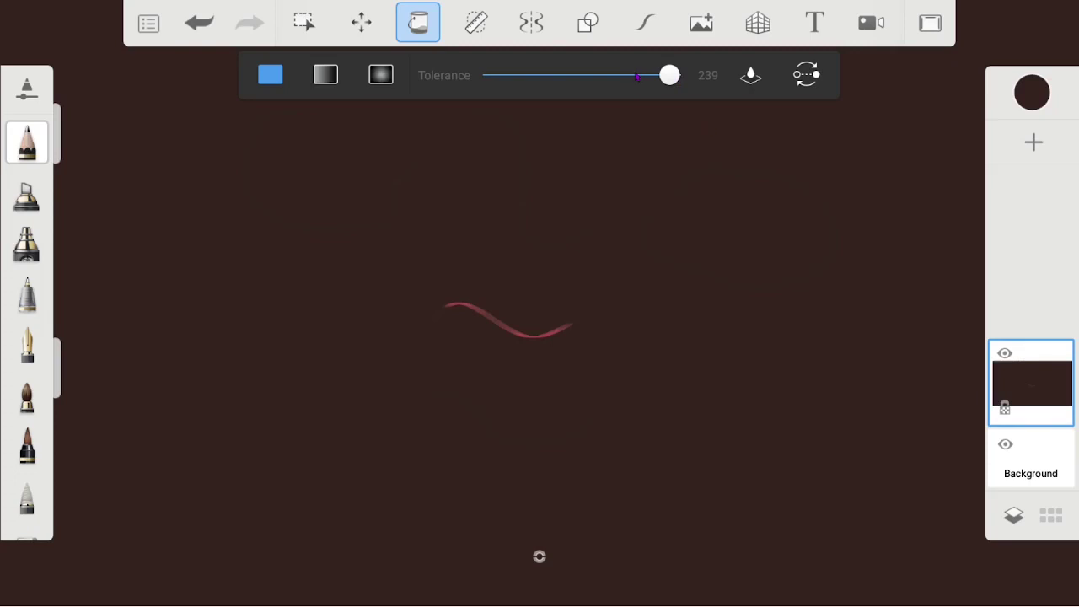
{"action": "left_click", "coordinate": [209, 27]}
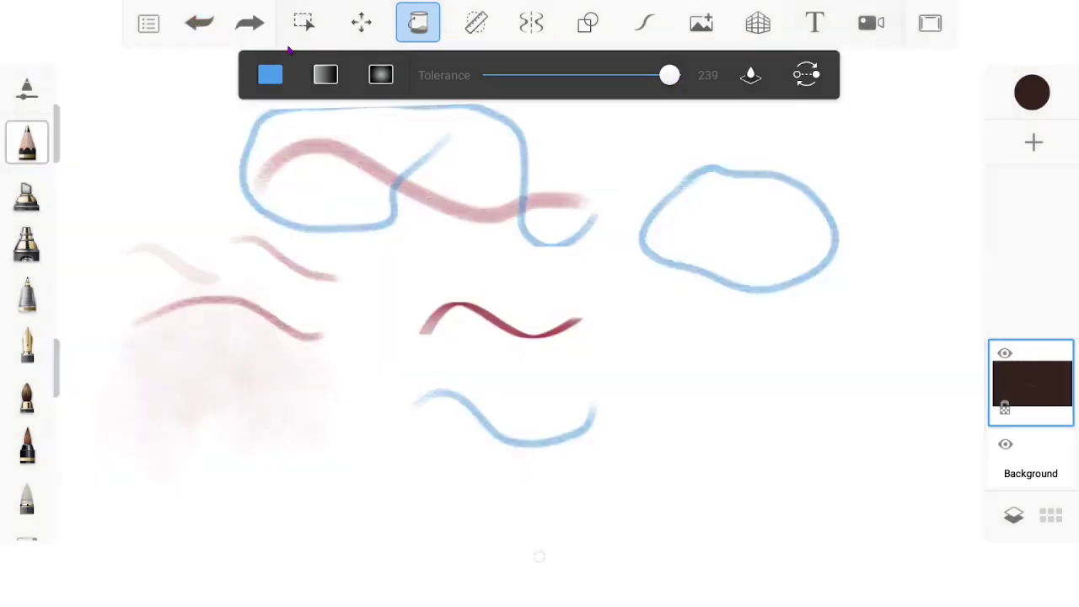
Step: Try filling the closed blue outline with the tolerance set to 114, and undo the fill
{"action": "left_click_drag", "start_coordinate": [651, 77], "coordinate": [571, 75]}
{"action": "left_click", "coordinate": [729, 219]}
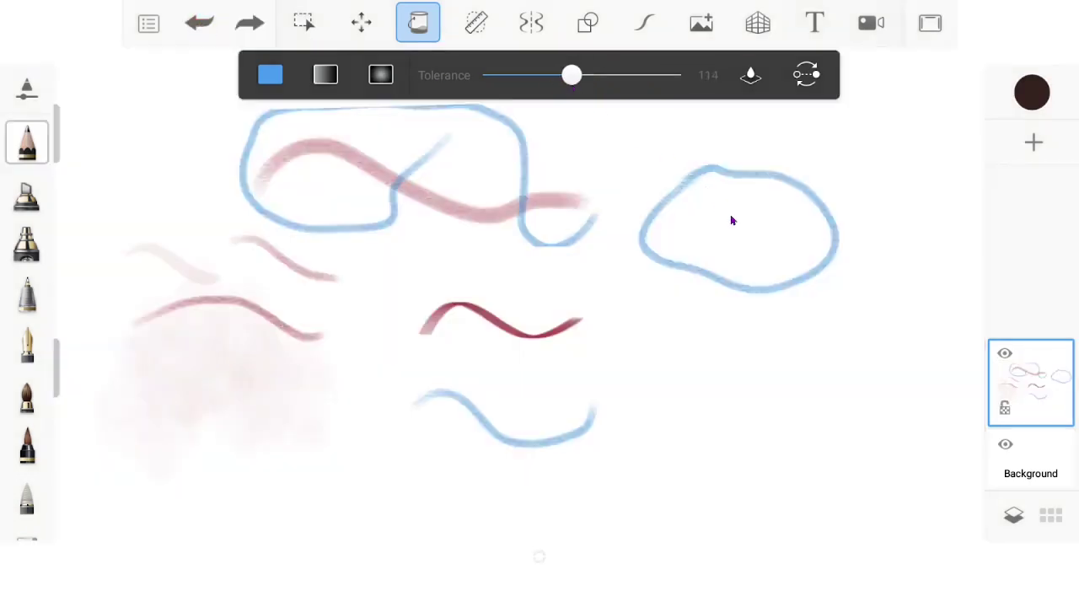
{"action": "left_click", "coordinate": [198, 23]}
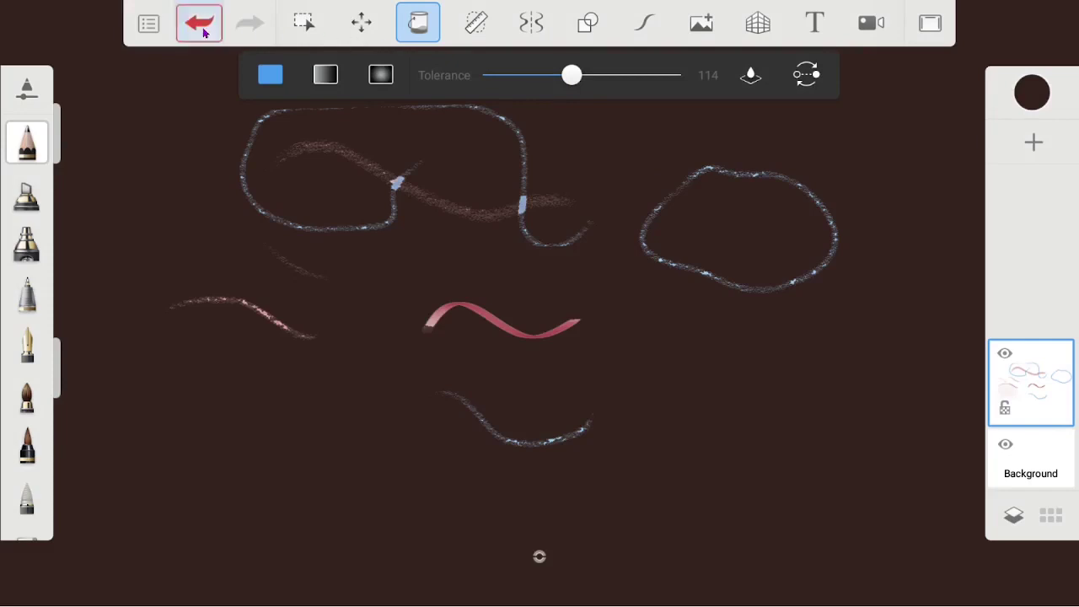
Step: Fill the closed blue outline with very dark brown using a tolerance of 52, and leave the fill tool
{"action": "left_click_drag", "start_coordinate": [571, 75], "coordinate": [523, 75]}
{"action": "left_click", "coordinate": [752, 226]}
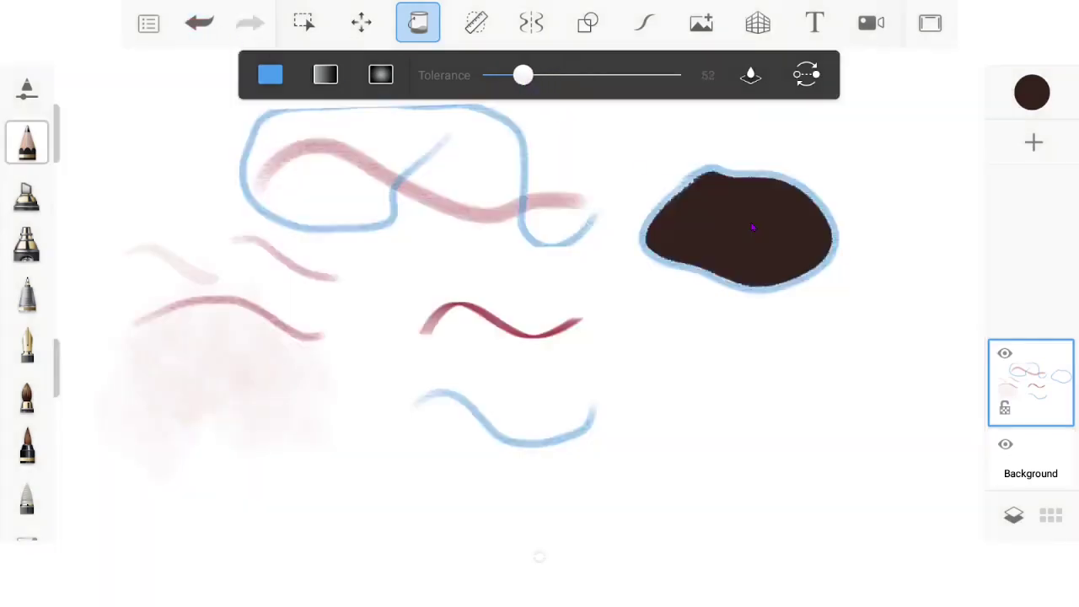
{"action": "left_click", "coordinate": [419, 29]}
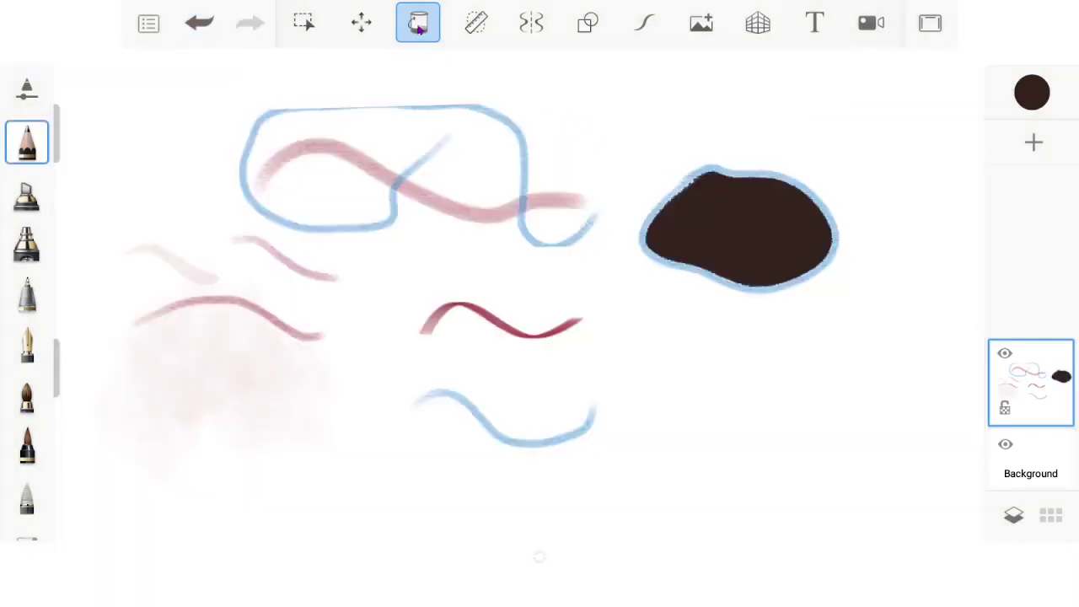
Step: Draw three horizontal dark pencil lines along the edges of the straight ruler, repositioning the ruler for the lowest line
{"action": "left_click", "coordinate": [478, 27]}
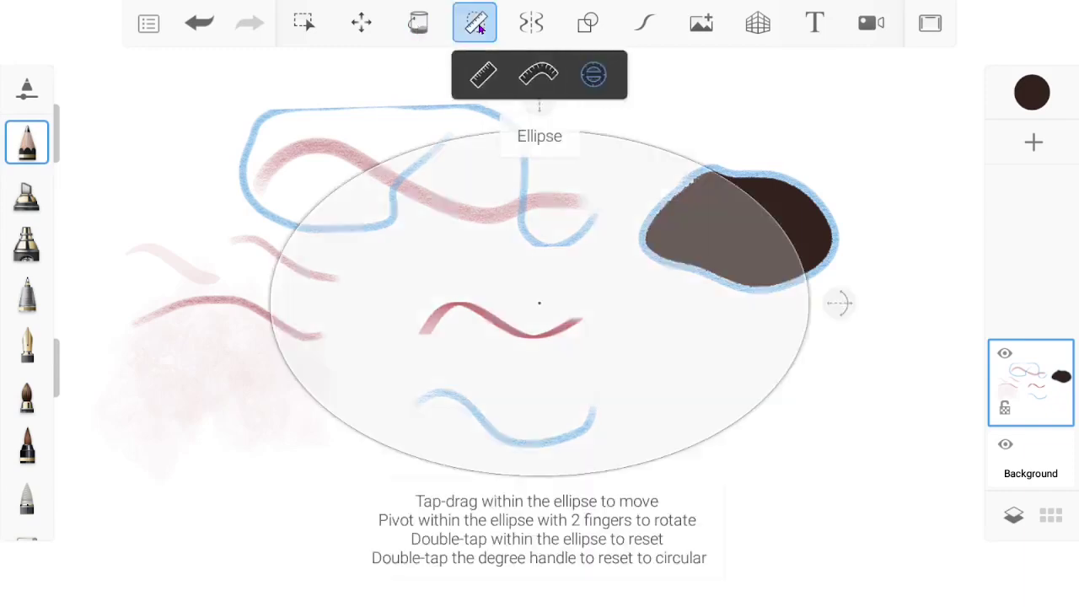
{"action": "left_click", "coordinate": [483, 76]}
{"action": "mouse_move", "coordinate": [494, 296]}
{"action": "left_mouse_down"}
{"action": "mouse_move", "coordinate": [491, 144]}
{"action": "mouse_move", "coordinate": [507, 316]}
{"action": "mouse_move", "coordinate": [506, 236]}
{"action": "mouse_move", "coordinate": [502, 249]}
{"action": "left_mouse_up"}
{"action": "left_click_drag", "start_coordinate": [302, 202], "coordinate": [561, 210]}
{"action": "left_click_drag", "start_coordinate": [265, 307], "coordinate": [510, 307]}
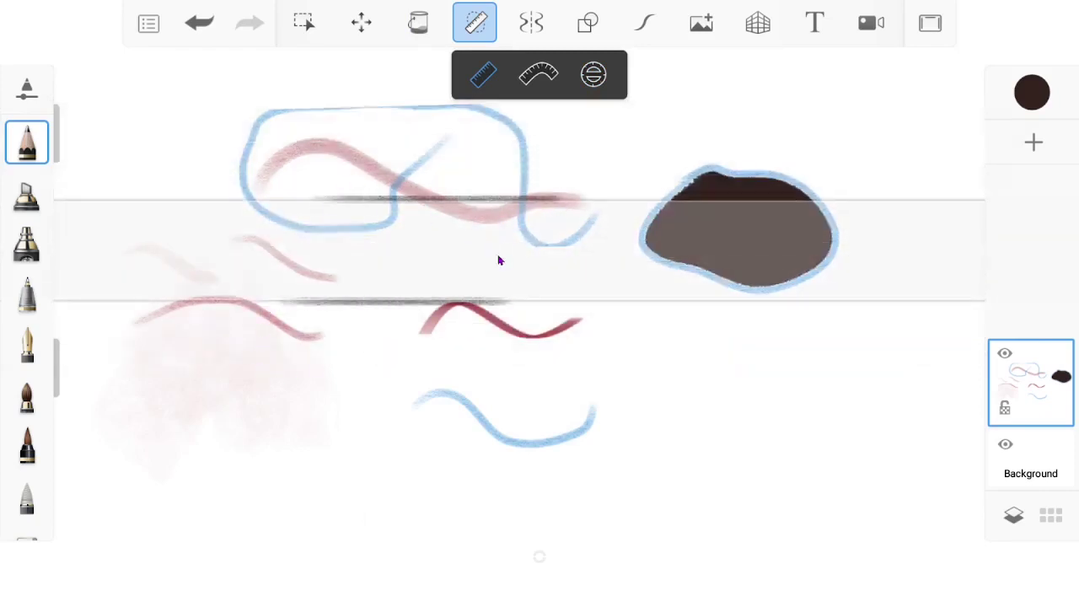
{"action": "left_click_drag", "start_coordinate": [498, 260], "coordinate": [500, 373]}
{"action": "left_click_drag", "start_coordinate": [374, 418], "coordinate": [570, 430]}
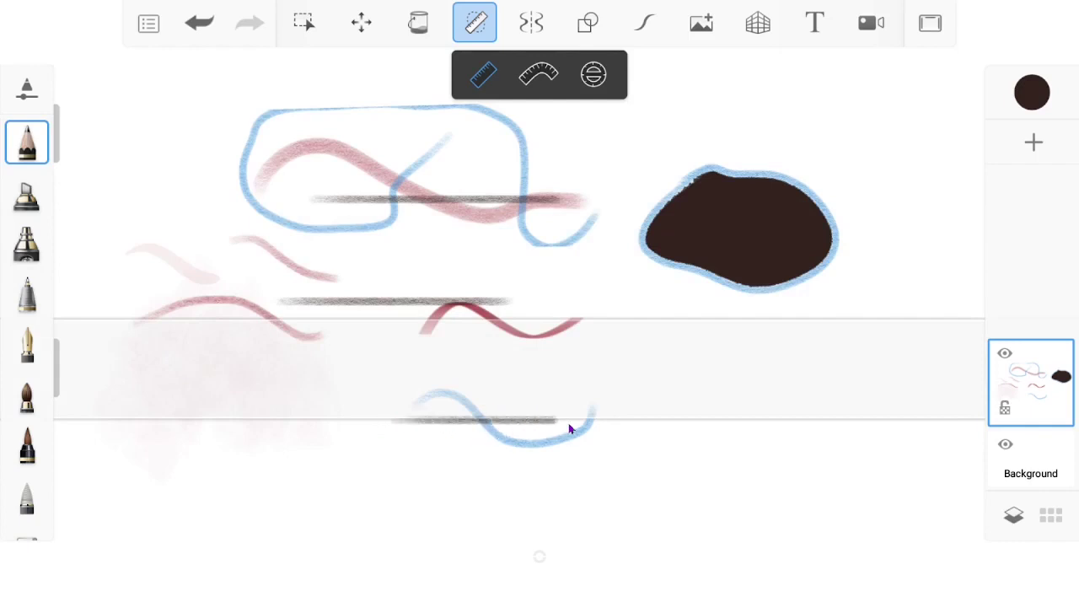
Step: Flatten the Curve Ruler by lowering its middle handle, and draw a pencil arc along its upper-left edge
{"action": "left_click", "coordinate": [538, 74]}
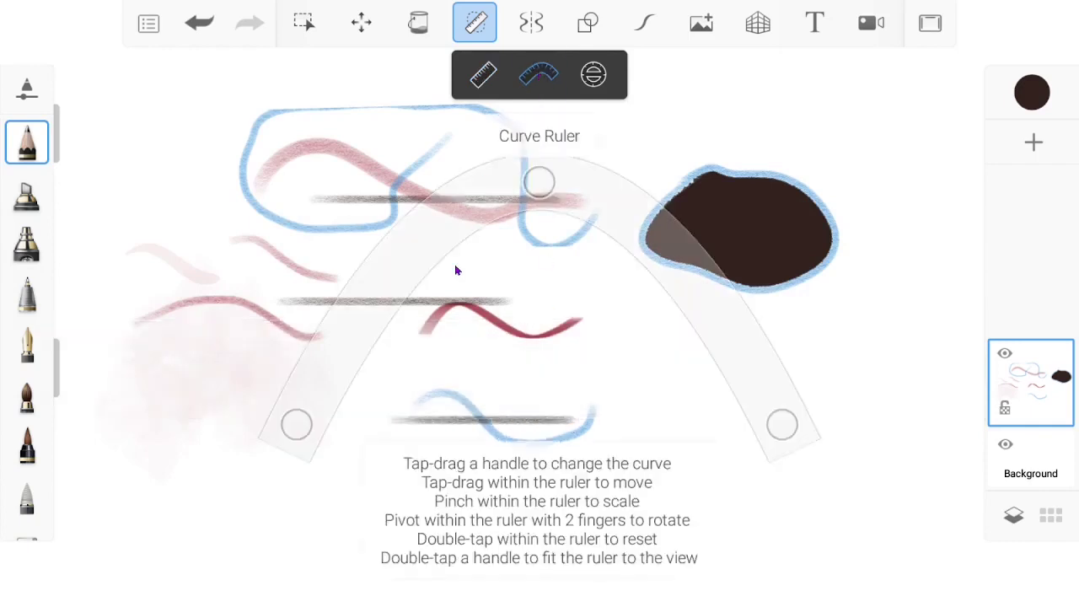
{"action": "left_click_drag", "start_coordinate": [539, 182], "coordinate": [540, 269]}
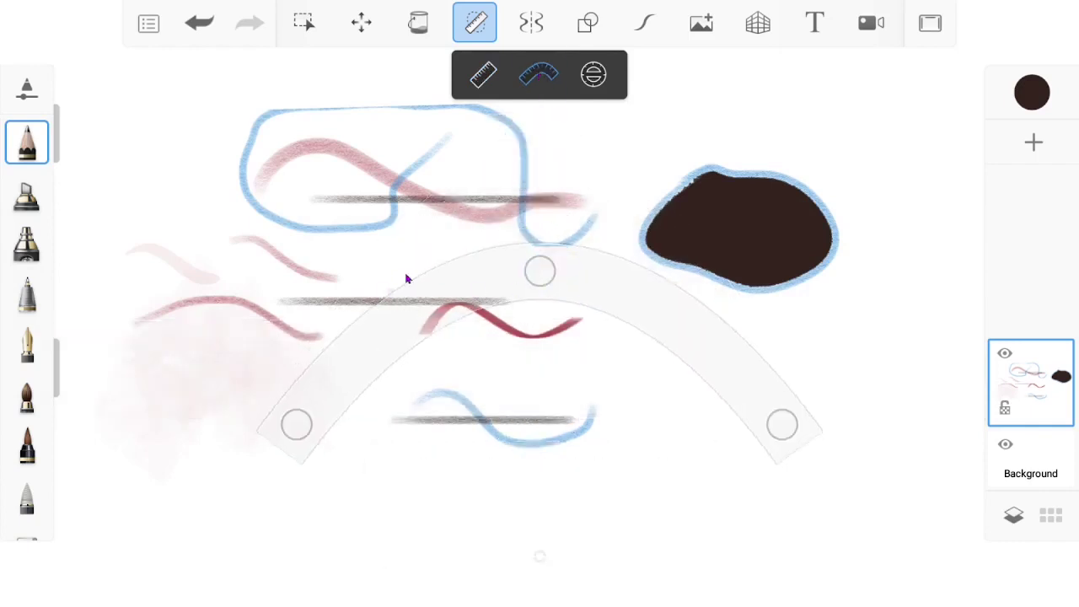
{"action": "left_click_drag", "start_coordinate": [405, 279], "coordinate": [576, 251]}
Step: Shrink and tilt the Ellipse guide, draw a pencil arc along its upper edge, and turn the guide off
{"action": "left_click", "coordinate": [593, 75]}
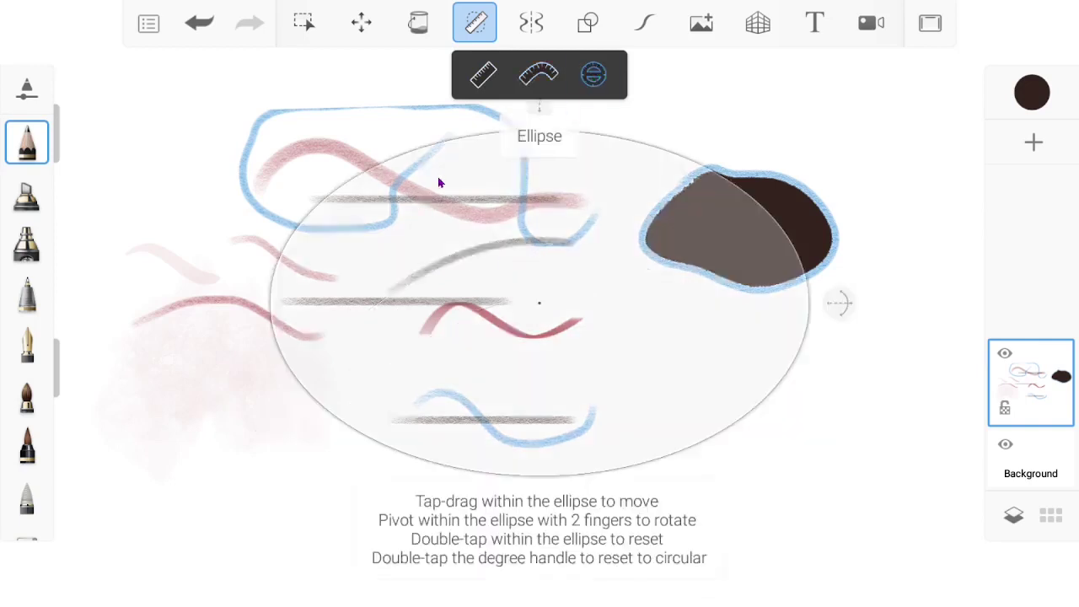
{"action": "left_click_drag", "start_coordinate": [839, 309], "coordinate": [691, 264]}
{"action": "mouse_move", "coordinate": [623, 230]}
{"action": "left_mouse_down"}
{"action": "mouse_move", "coordinate": [441, 246]}
{"action": "mouse_move", "coordinate": [428, 266]}
{"action": "left_mouse_up"}
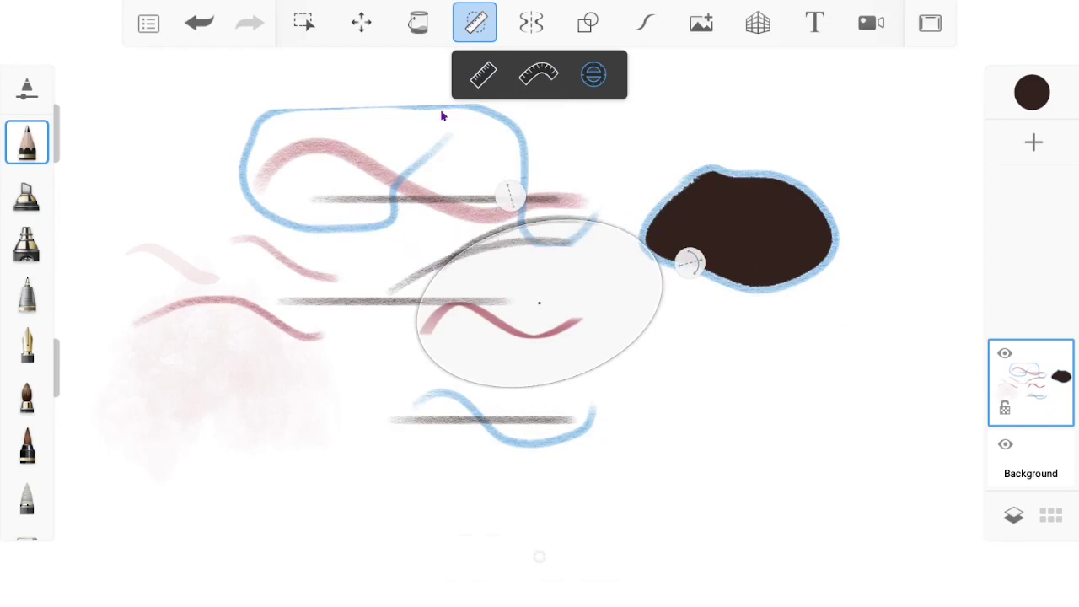
{"action": "left_click", "coordinate": [470, 15]}
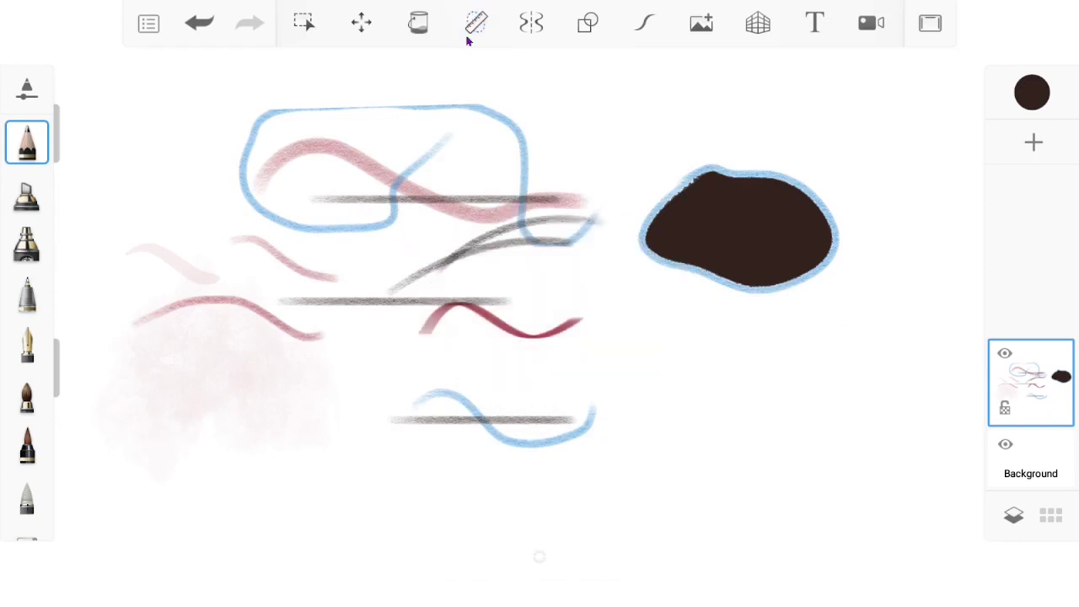
Step: Draw a small pencil loop in the canvas's upper-left area with horizontal and vertical symmetry on, and turn symmetry off
{"action": "left_click", "coordinate": [530, 24]}
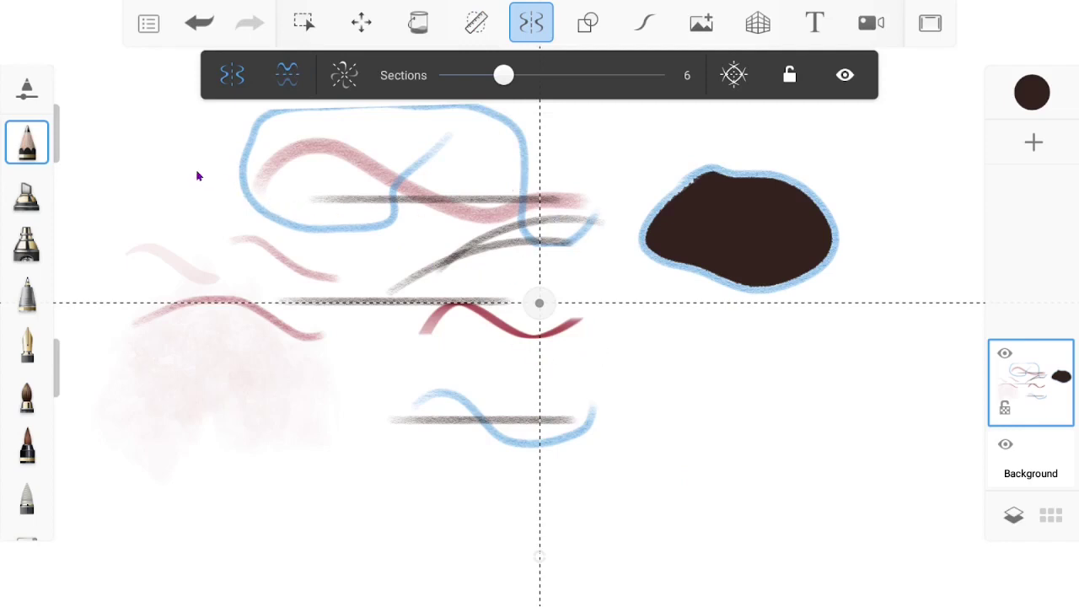
{"action": "mouse_move", "coordinate": [179, 184]}
{"action": "left_mouse_down"}
{"action": "mouse_move", "coordinate": [202, 229]}
{"action": "mouse_move", "coordinate": [230, 216]}
{"action": "mouse_move", "coordinate": [223, 182]}
{"action": "mouse_move", "coordinate": [179, 172]}
{"action": "left_mouse_up"}
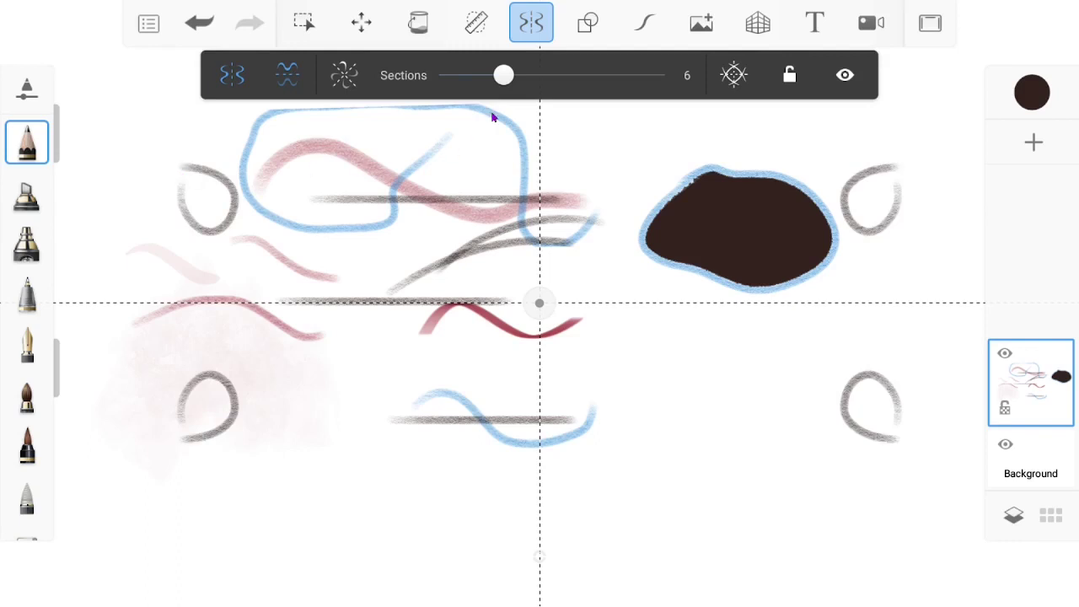
{"action": "left_click", "coordinate": [531, 23]}
{"action": "left_click", "coordinate": [588, 24]}
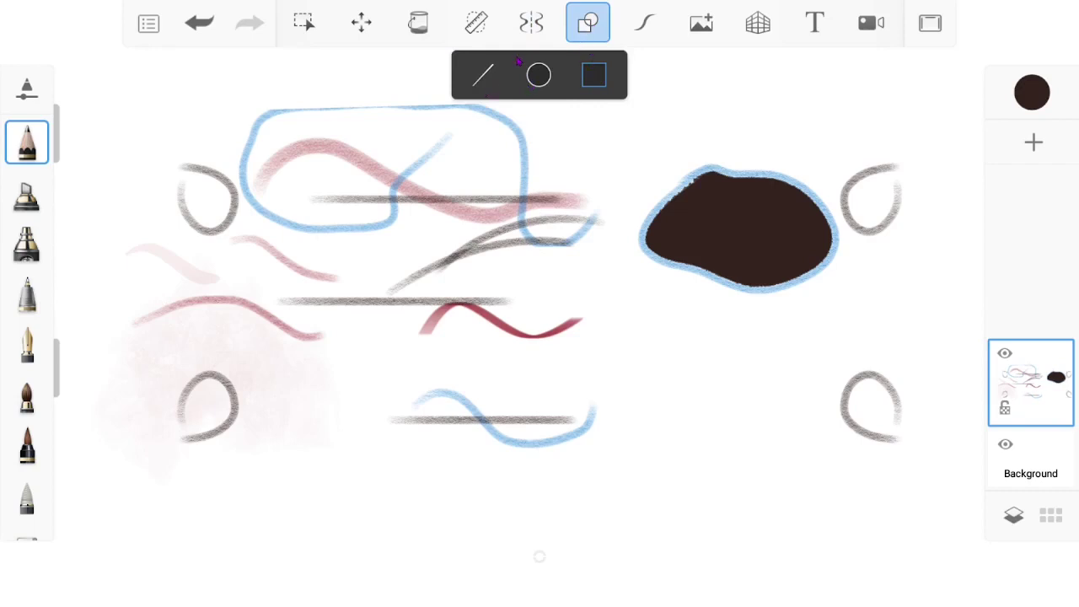
{"action": "left_click", "coordinate": [588, 32]}
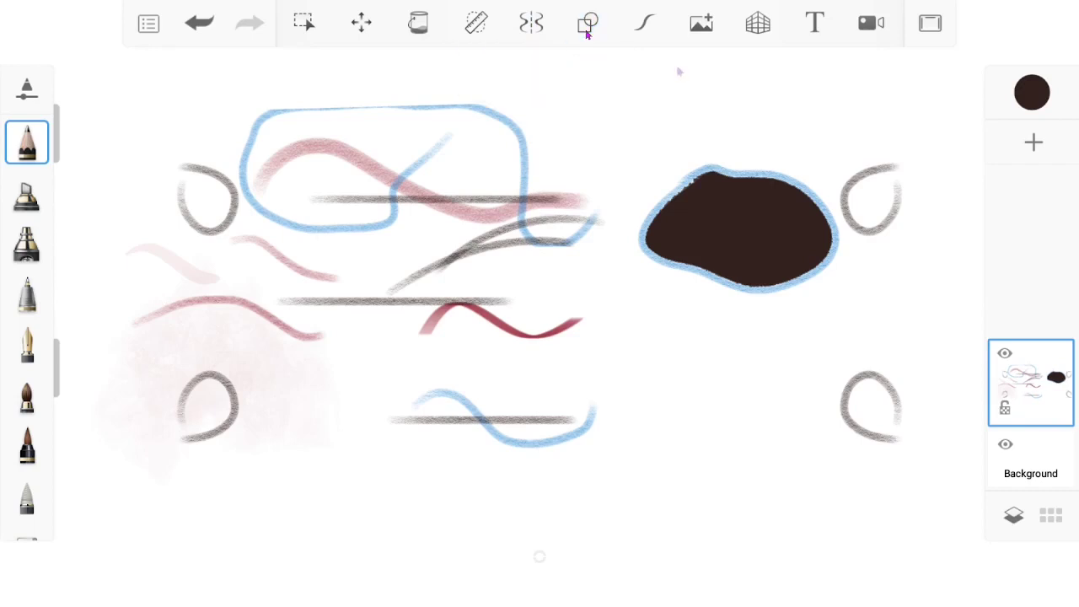
Step: Import the second cat picture from the Snapseed folder under Εικόνες into the sketch
{"action": "left_click", "coordinate": [701, 26]}
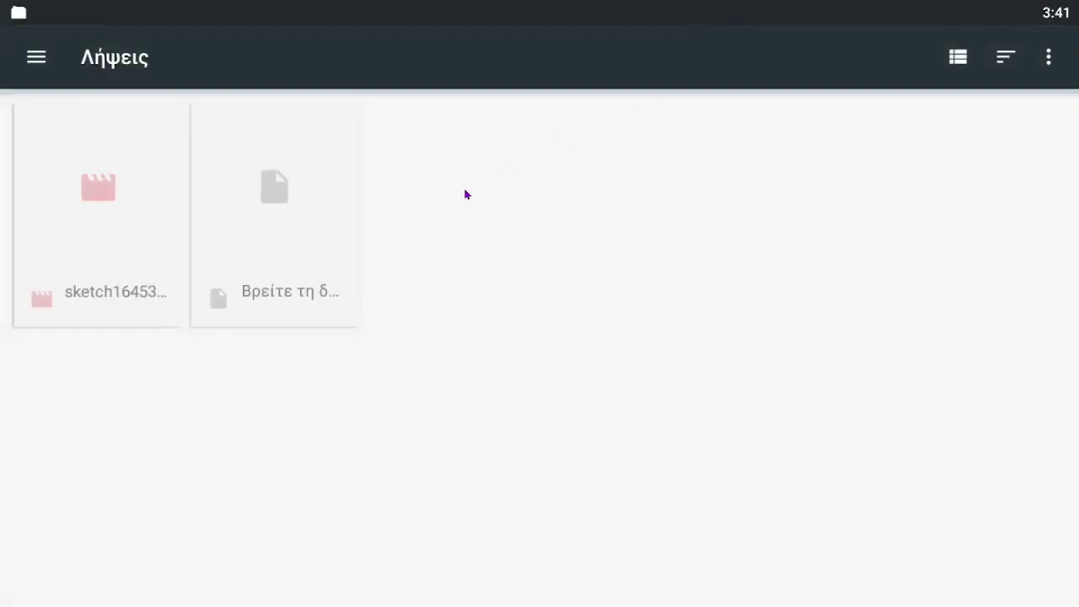
{"action": "left_click", "coordinate": [36, 59]}
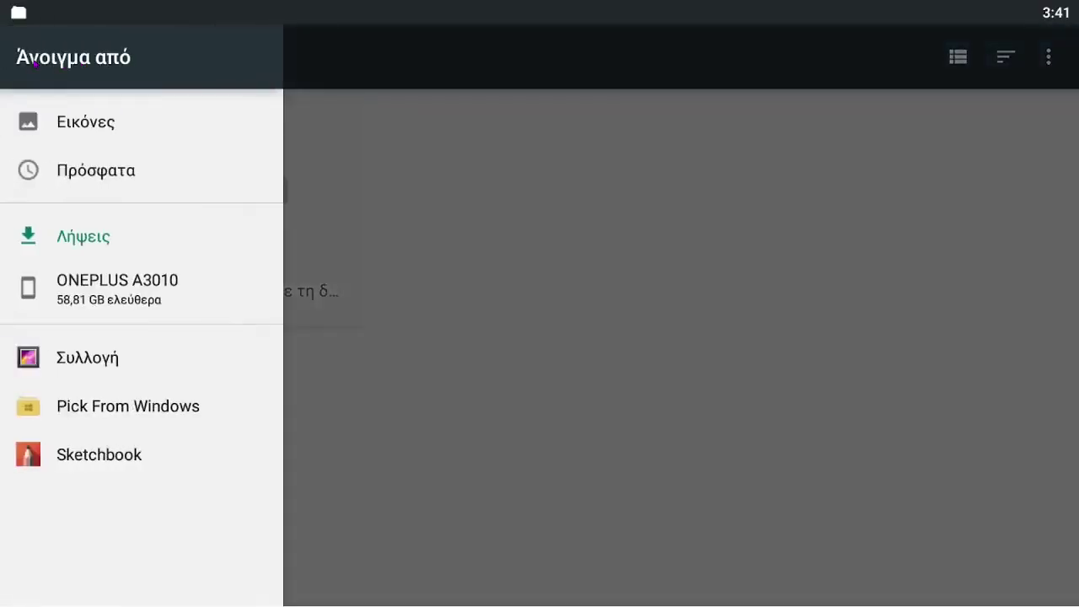
{"action": "left_click", "coordinate": [83, 124]}
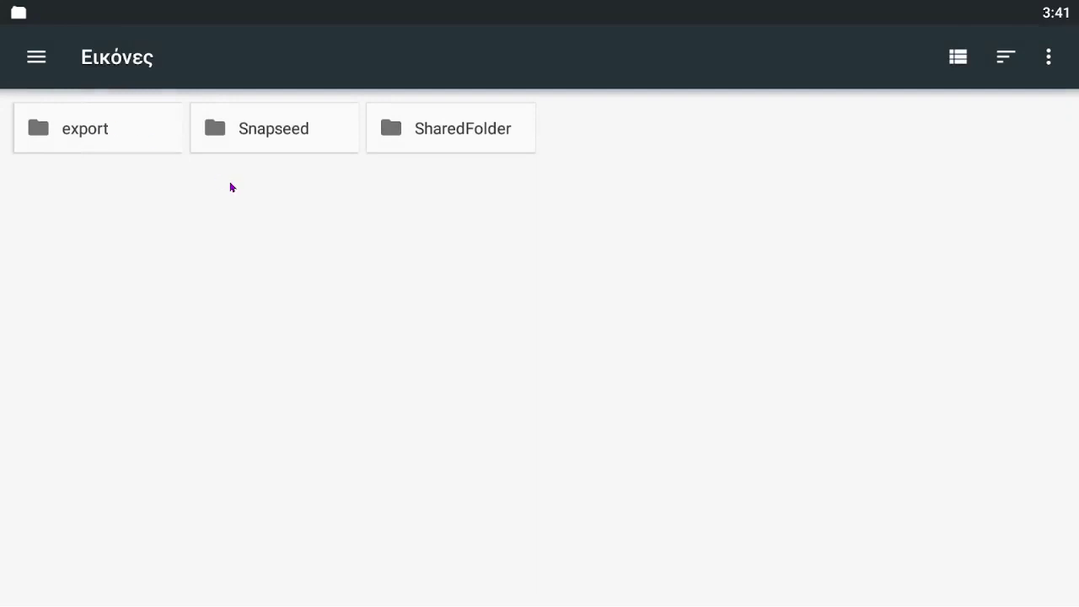
{"action": "left_click", "coordinate": [294, 137]}
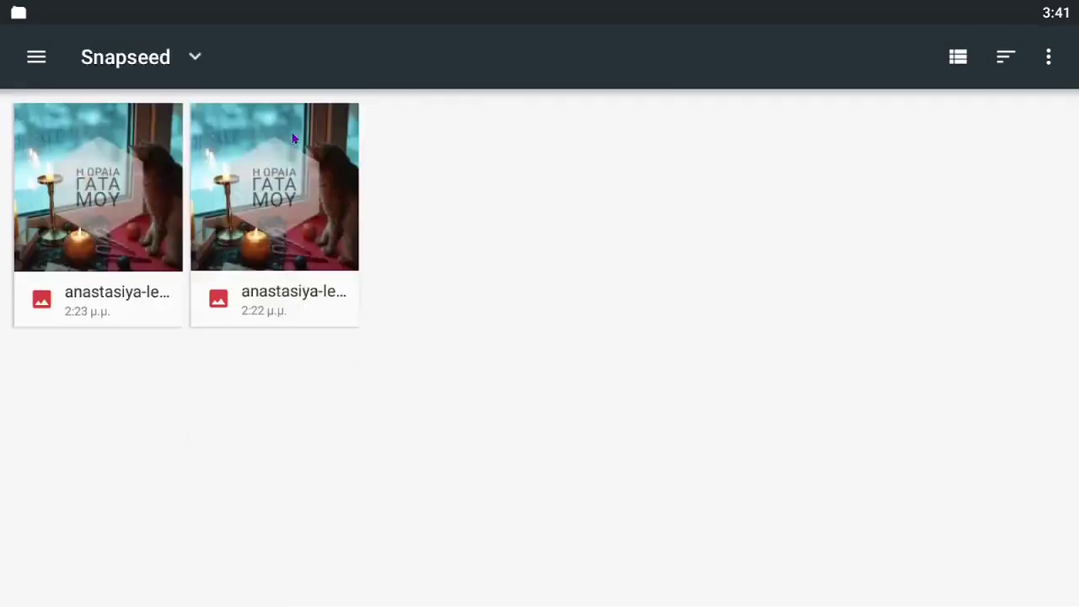
{"action": "left_click", "coordinate": [281, 207]}
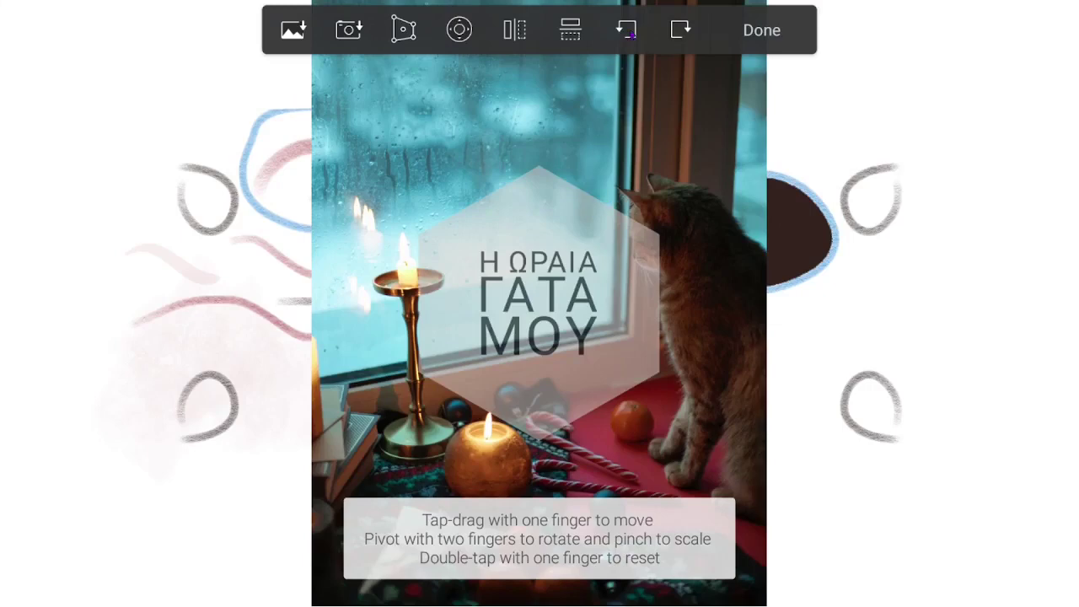
Step: Rotate the imported picture counterclockwise and back clockwise, and apply its placement
{"action": "left_click", "coordinate": [628, 33]}
{"action": "left_click", "coordinate": [677, 36]}
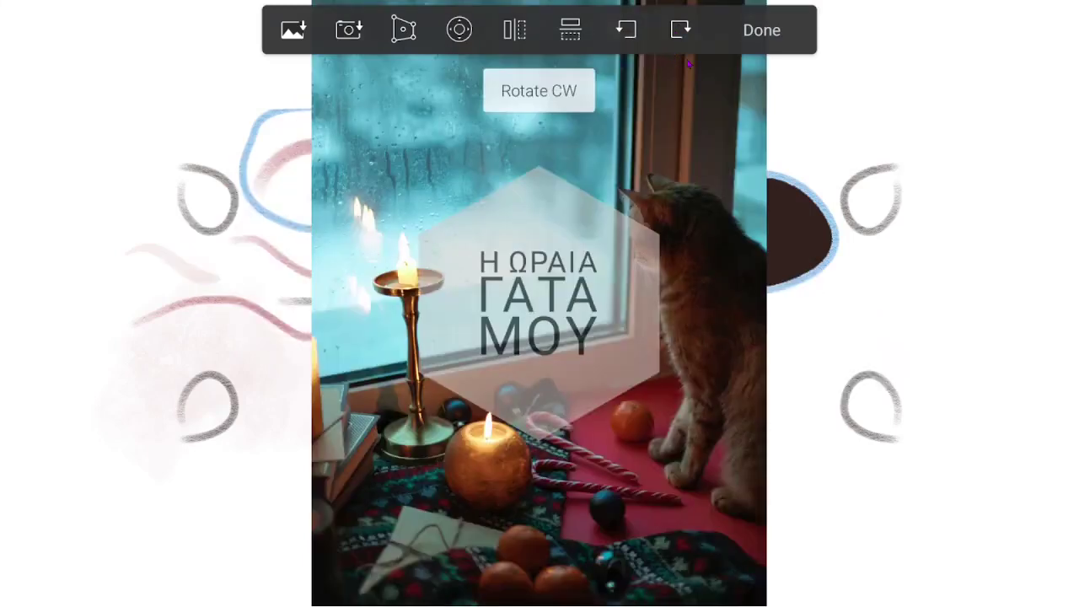
{"action": "left_click", "coordinate": [762, 30]}
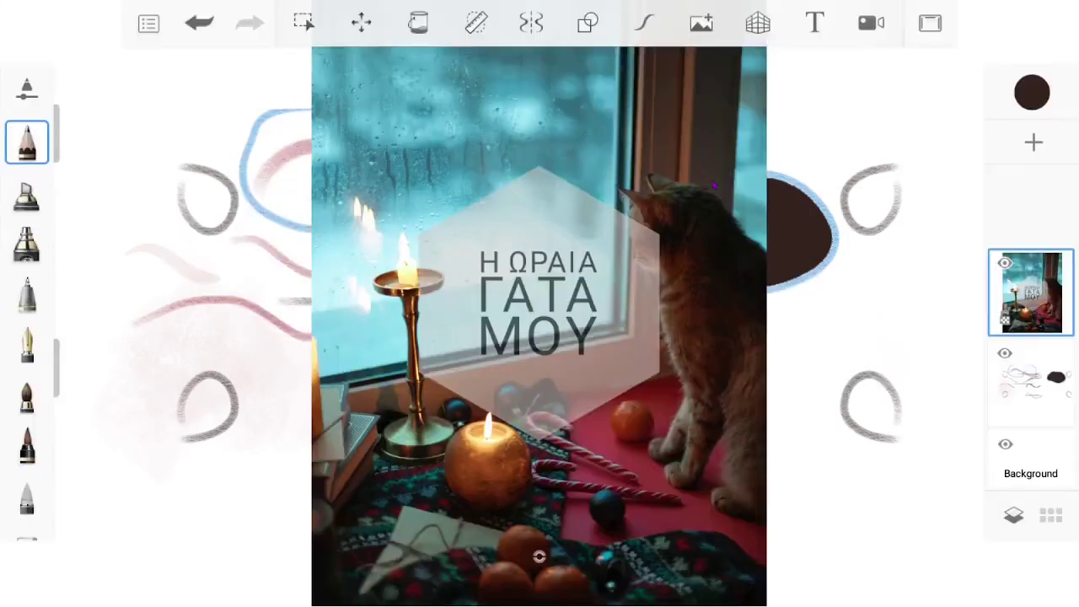
Step: Toggle the visibility of the imported picture's layer until it is hidden, and delete that layer
{"action": "left_click", "coordinate": [1005, 264]}
{"action": "left_click", "coordinate": [1005, 264]}
{"action": "left_click", "coordinate": [1006, 264]}
{"action": "left_click", "coordinate": [1045, 285]}
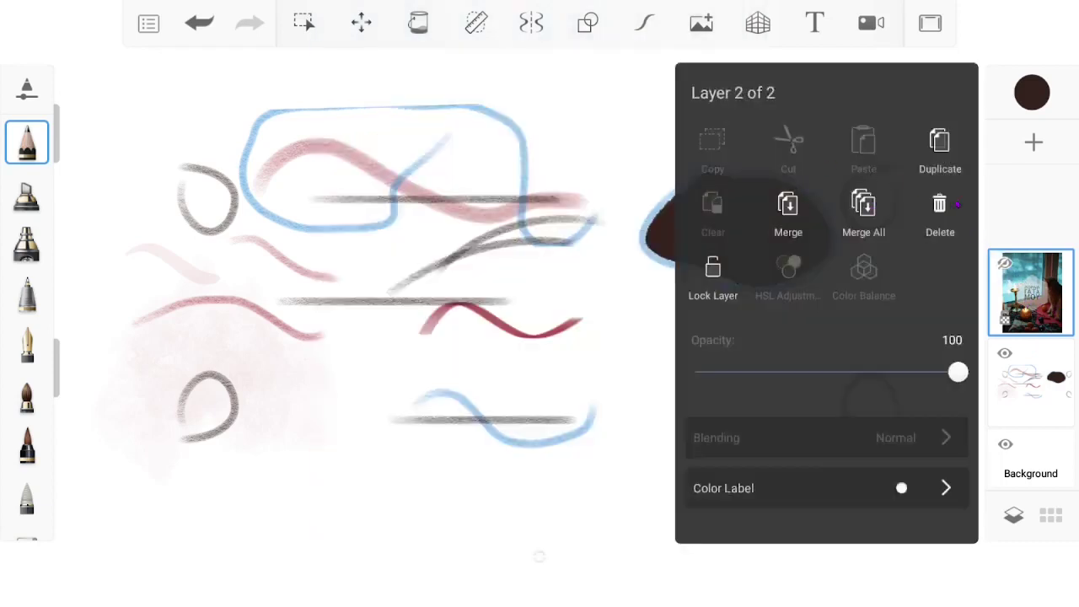
{"action": "left_click", "coordinate": [941, 205]}
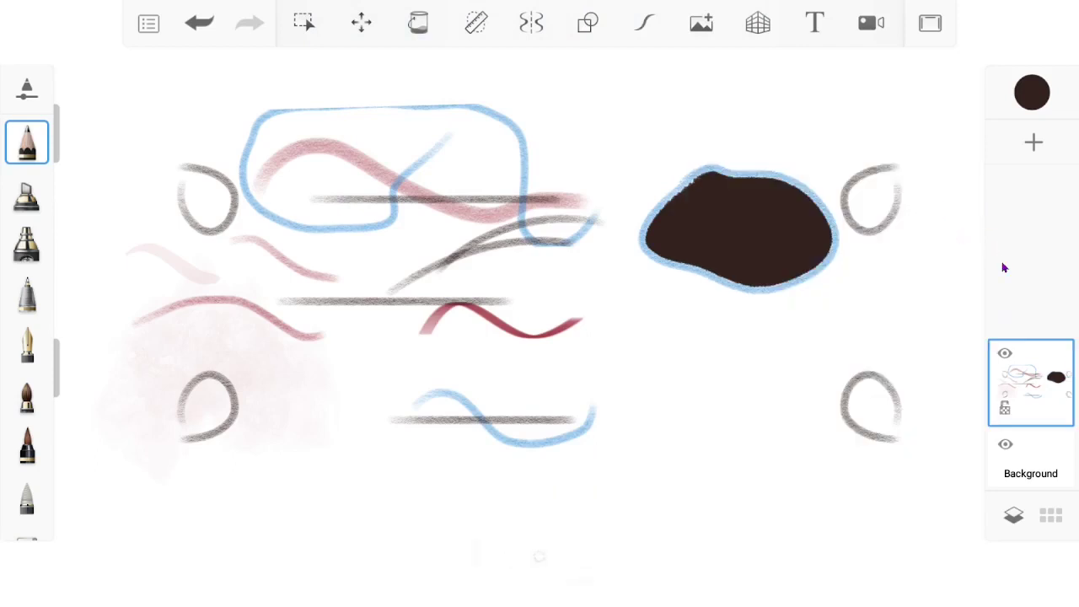
Step: Add an empty layer above the drawing and enter "test" with the Text tool
{"action": "left_click", "coordinate": [1034, 144]}
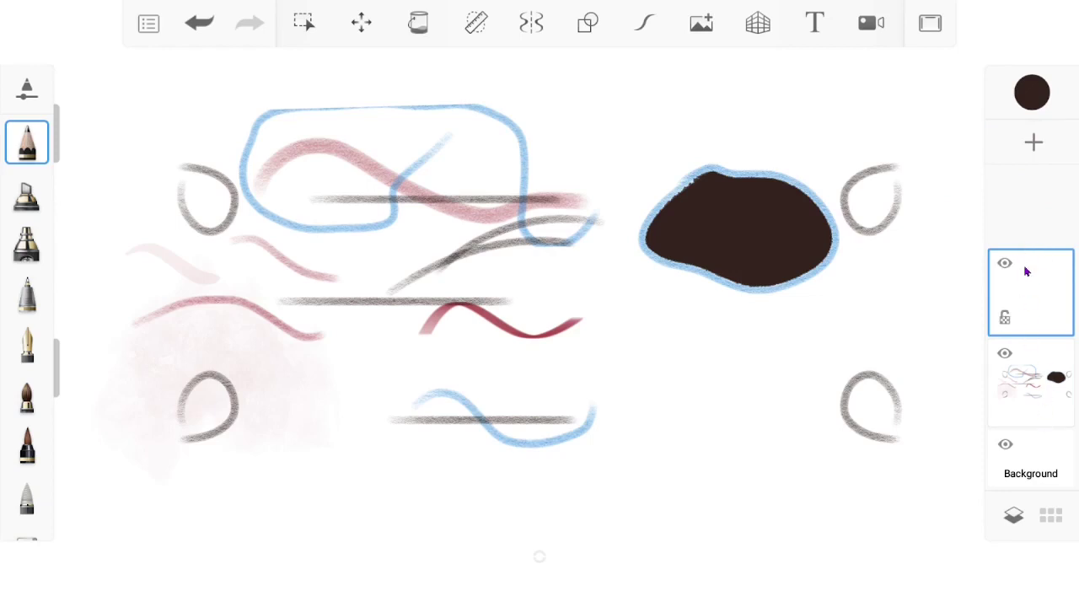
{"action": "left_click", "coordinate": [815, 23]}
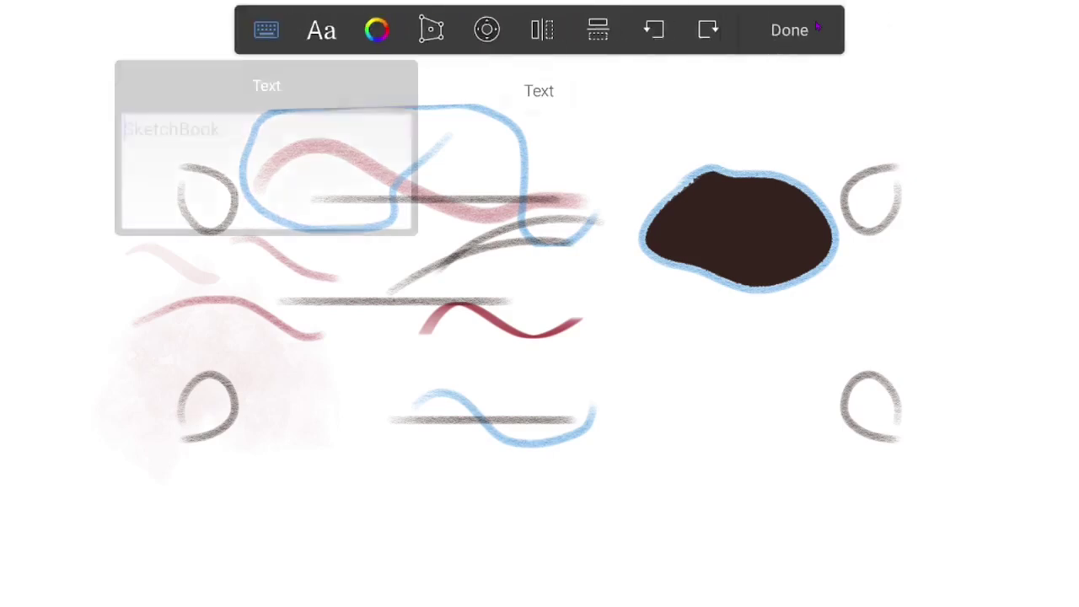
{"action": "type", "text": "test"}
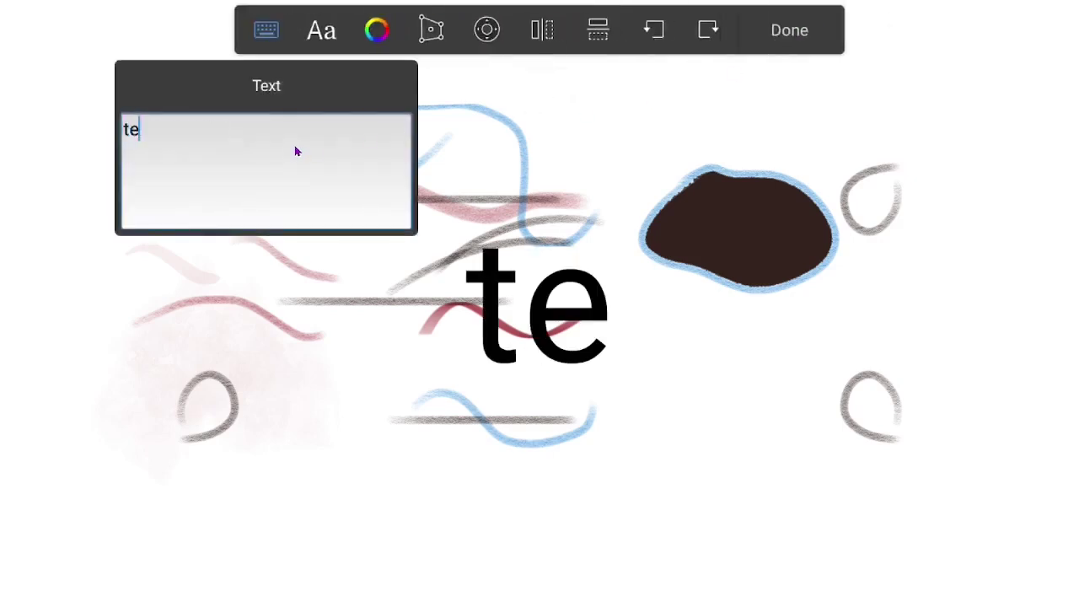
Step: Colour the "test" text with the medium blue palette swatch and apply the text
{"action": "left_click", "coordinate": [377, 29]}
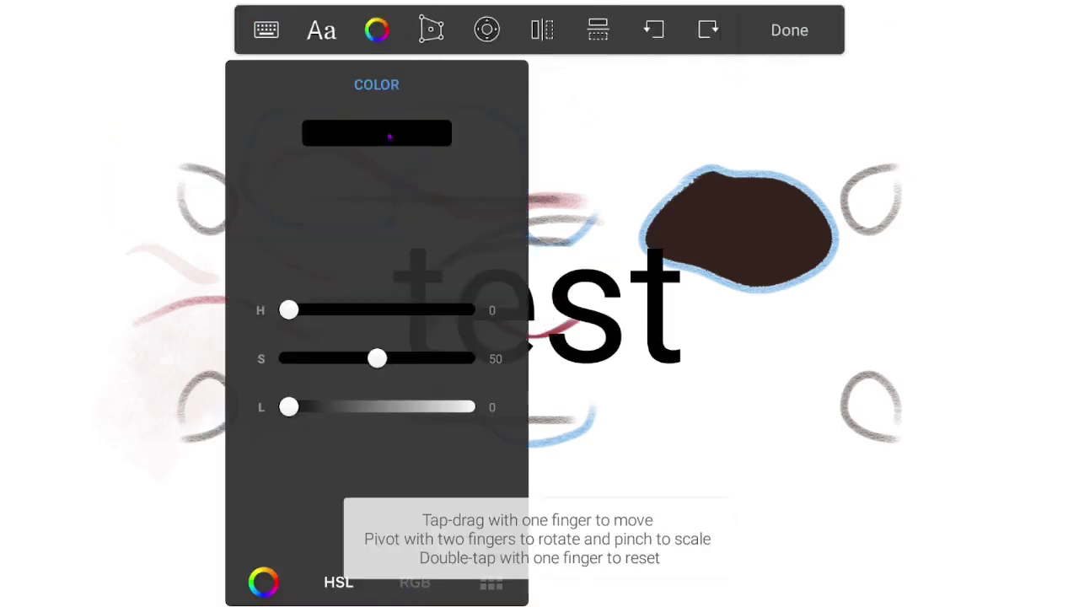
{"action": "left_click", "coordinate": [430, 578]}
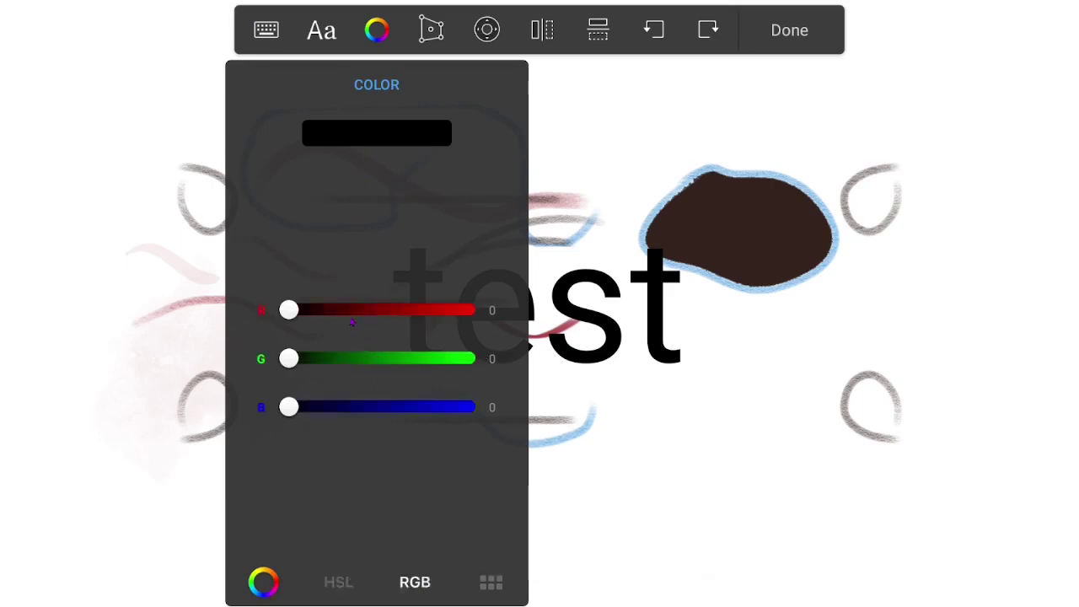
{"action": "left_click_drag", "start_coordinate": [289, 310], "coordinate": [352, 310]}
{"action": "left_click", "coordinate": [490, 582]}
{"action": "left_click", "coordinate": [413, 386]}
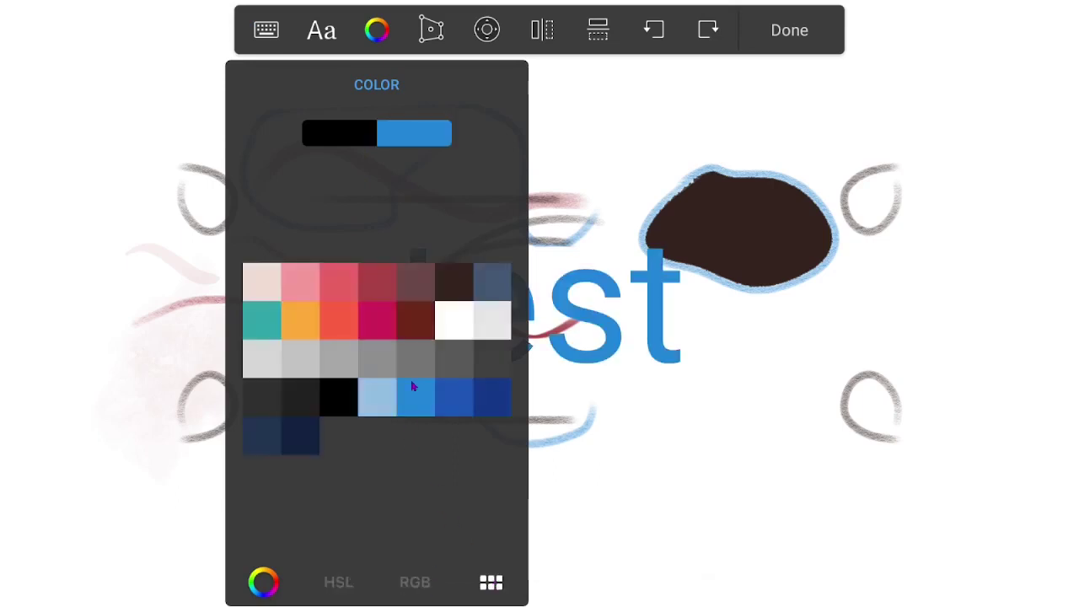
{"action": "left_click", "coordinate": [795, 34]}
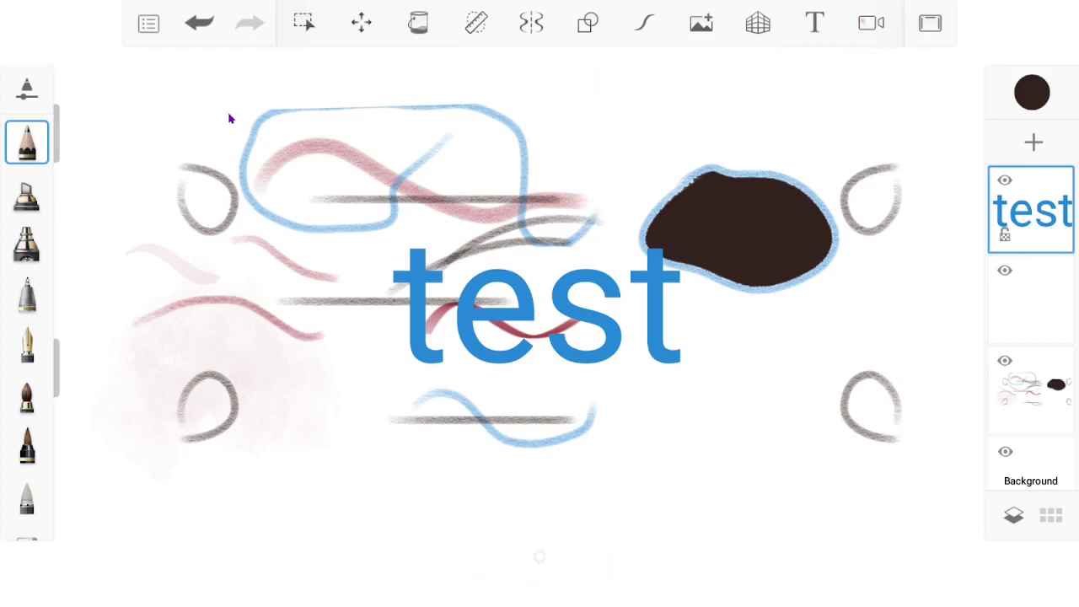
Step: Draw several freehand pencil curves and closed loops across the "test" layer for the time-lapse, and stop the recording
{"action": "mouse_move", "coordinate": [226, 97]}
{"action": "left_mouse_down"}
{"action": "mouse_move", "coordinate": [187, 249]}
{"action": "mouse_move", "coordinate": [389, 188]}
{"action": "mouse_move", "coordinate": [309, 155]}
{"action": "mouse_move", "coordinate": [478, 198]}
{"action": "mouse_move", "coordinate": [411, 300]}
{"action": "mouse_move", "coordinate": [569, 441]}
{"action": "mouse_move", "coordinate": [657, 412]}
{"action": "mouse_move", "coordinate": [629, 211]}
{"action": "mouse_move", "coordinate": [521, 248]}
{"action": "mouse_move", "coordinate": [615, 361]}
{"action": "mouse_move", "coordinate": [746, 382]}
{"action": "mouse_move", "coordinate": [694, 406]}
{"action": "mouse_move", "coordinate": [771, 428]}
{"action": "mouse_move", "coordinate": [806, 355]}
{"action": "mouse_move", "coordinate": [777, 346]}
{"action": "left_mouse_up"}
{"action": "mouse_move", "coordinate": [282, 443]}
{"action": "left_mouse_down"}
{"action": "mouse_move", "coordinate": [412, 523]}
{"action": "mouse_move", "coordinate": [390, 433]}
{"action": "mouse_move", "coordinate": [314, 426]}
{"action": "left_mouse_up"}
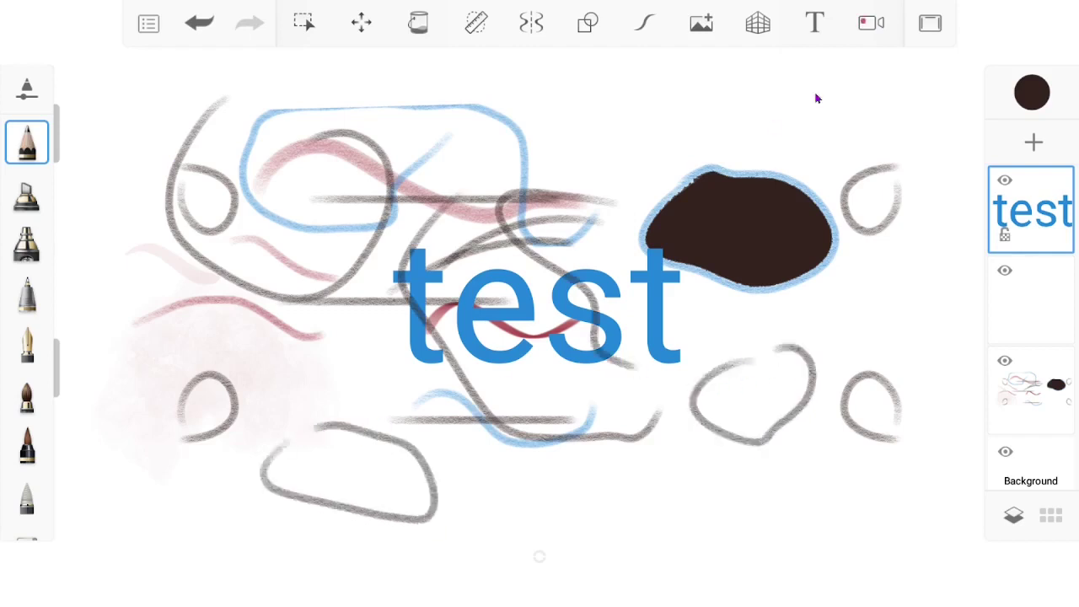
{"action": "left_click", "coordinate": [873, 24]}
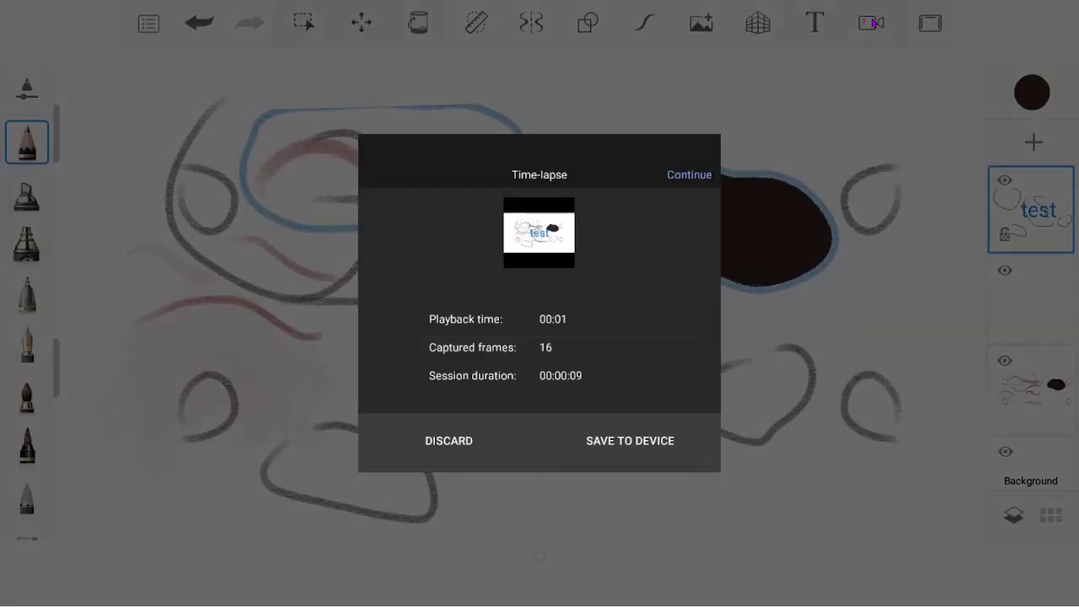
Step: Save the time-lapse to the device as sketch1645364535.mp4 in the downloads folder (Λήψεις)
{"action": "left_click", "coordinate": [635, 444]}
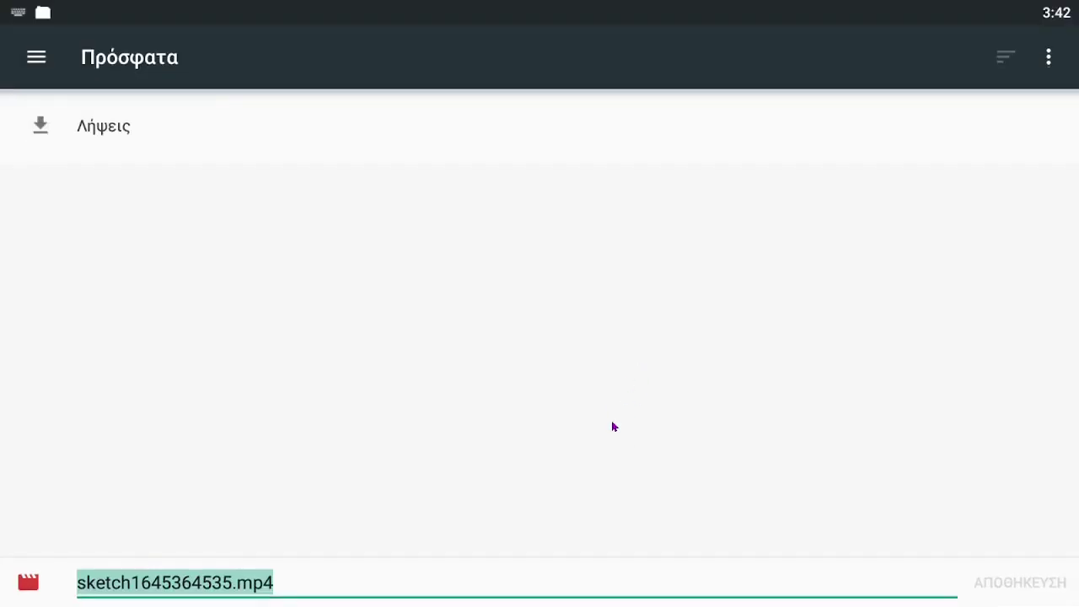
{"action": "left_click", "coordinate": [36, 57]}
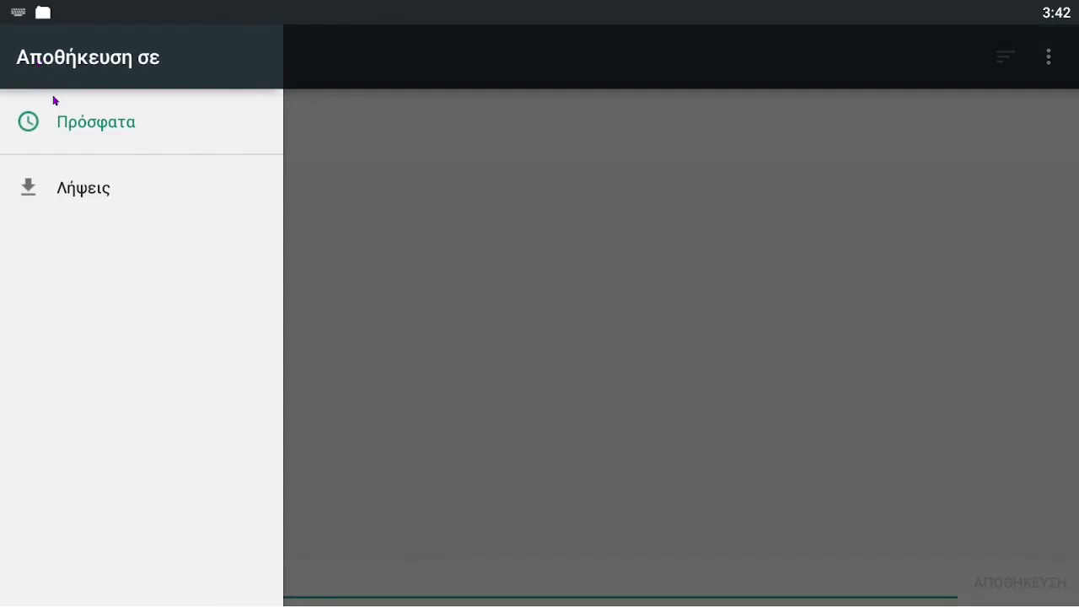
{"action": "left_click", "coordinate": [71, 187]}
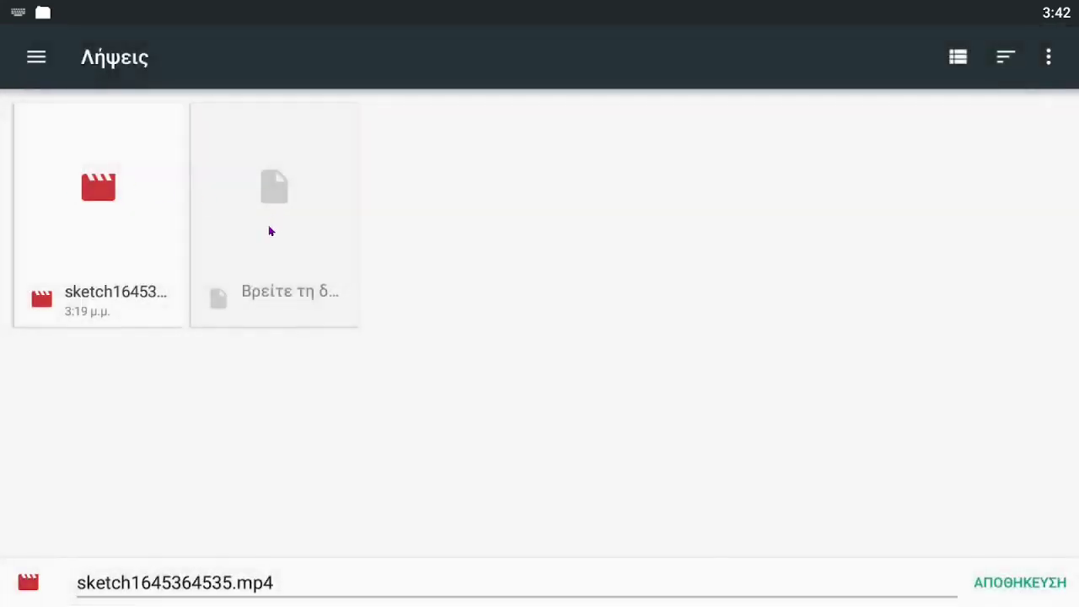
{"action": "left_click", "coordinate": [1013, 583]}
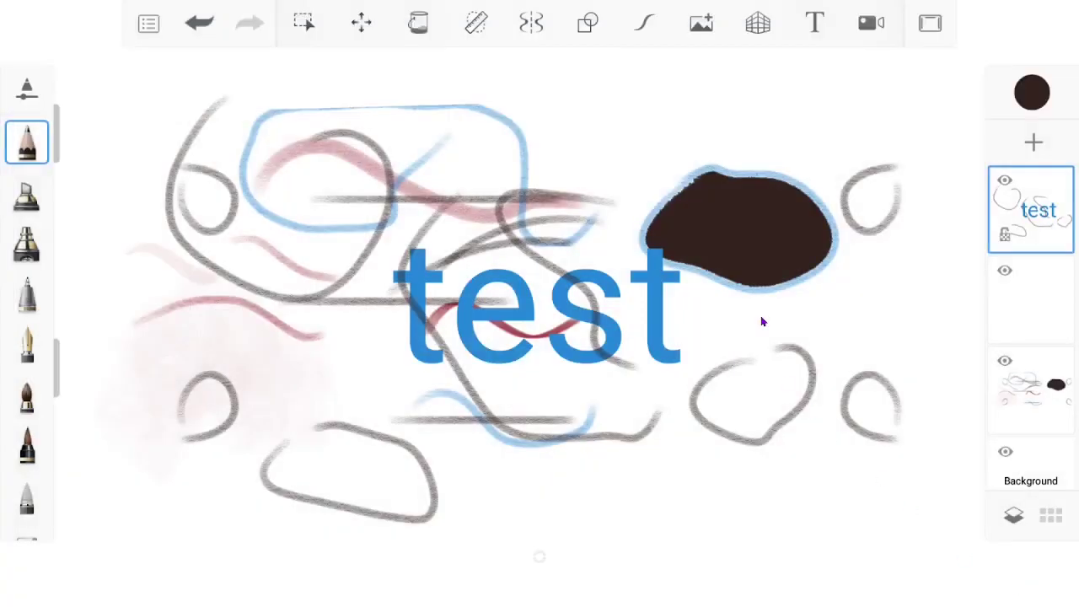
Step: View the canvas full screen without the interface, restore the interface, and open the main menu
{"action": "left_click", "coordinate": [931, 24]}
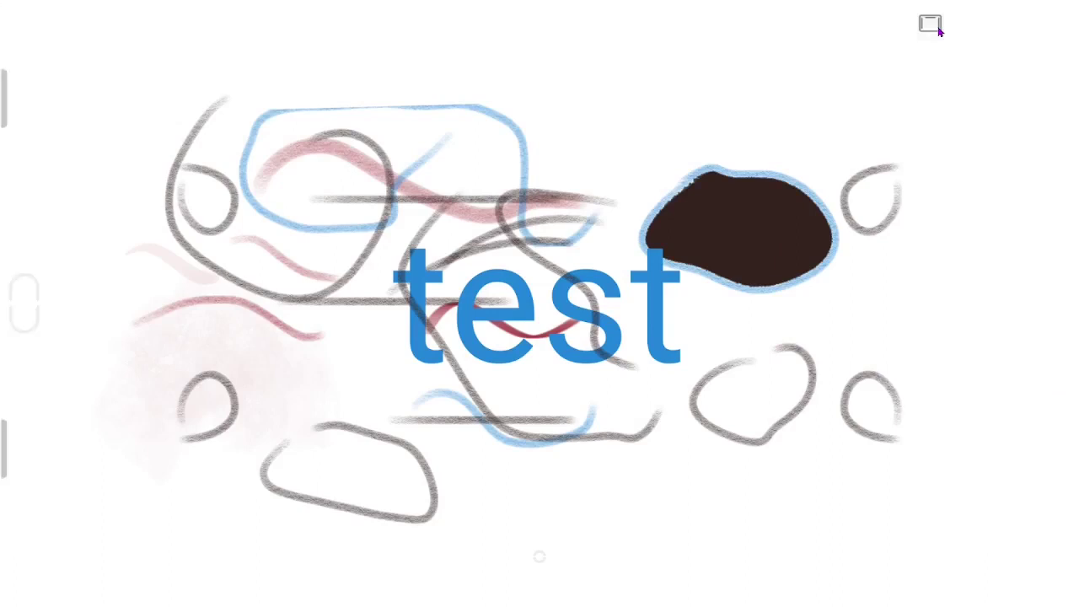
{"action": "left_click", "coordinate": [930, 23]}
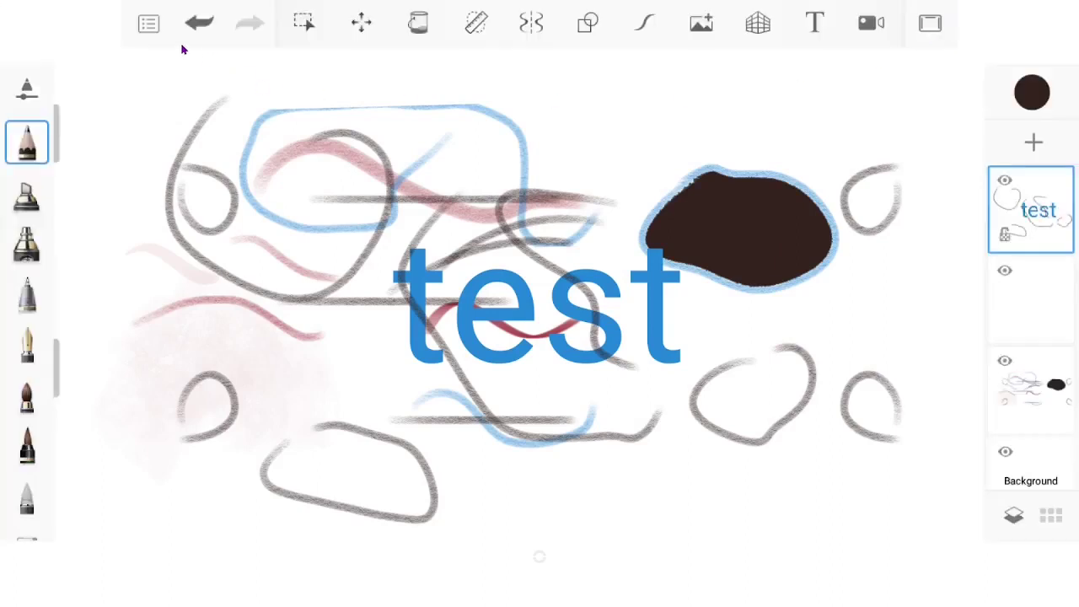
{"action": "left_click", "coordinate": [148, 25]}
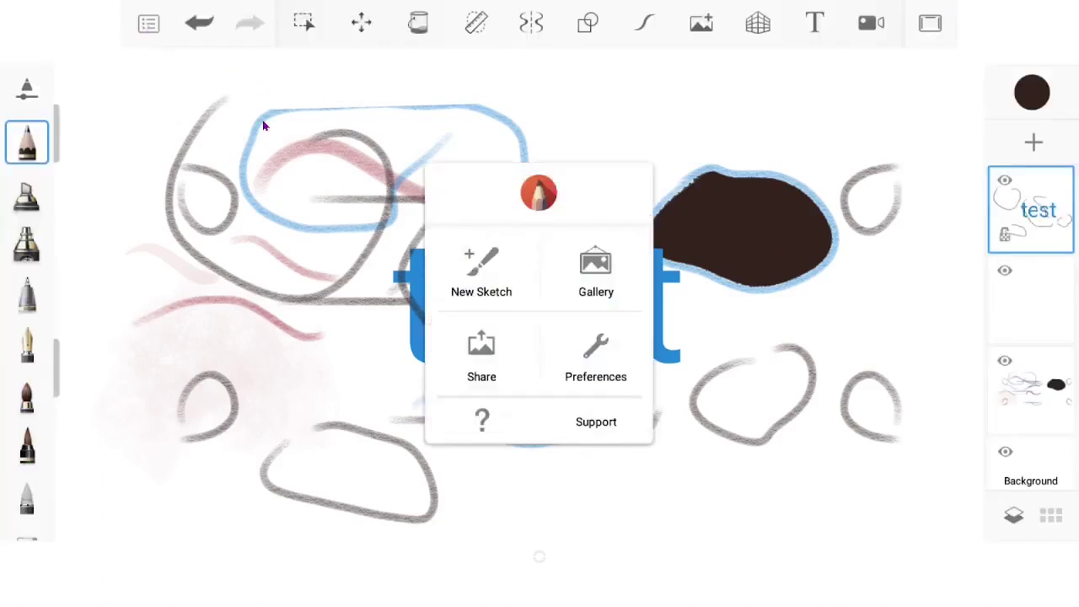